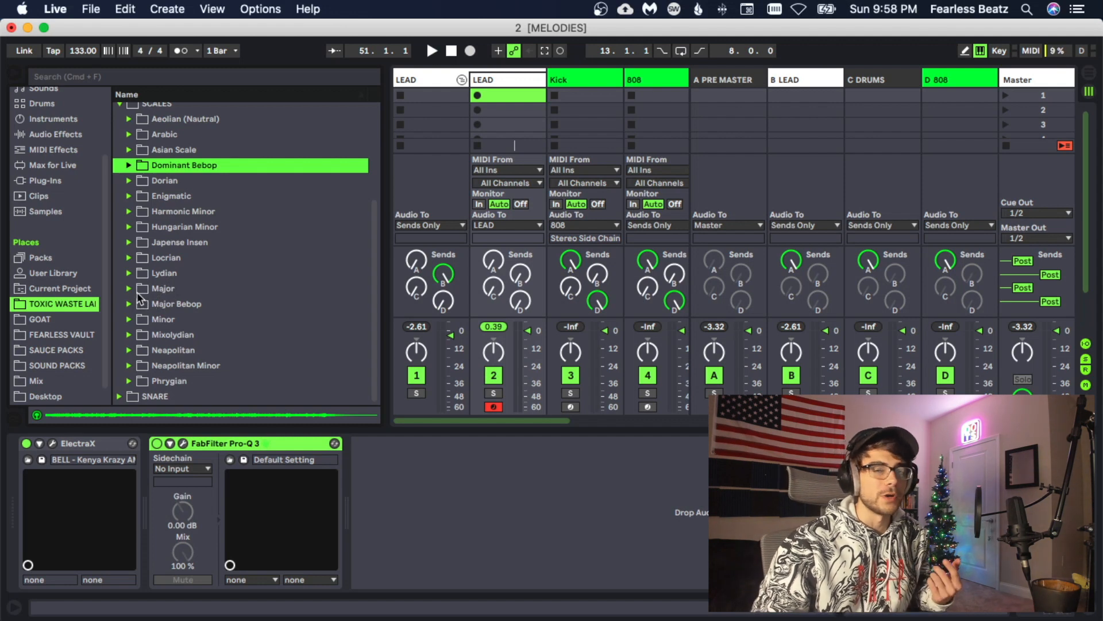
Place C# MINOR.mid from the Minor scales folder in the LEAD track's first clip slot and open the clip's notes
{"action": "left_click", "coordinate": [136, 290]}
{"action": "left_click", "coordinate": [128, 319]}
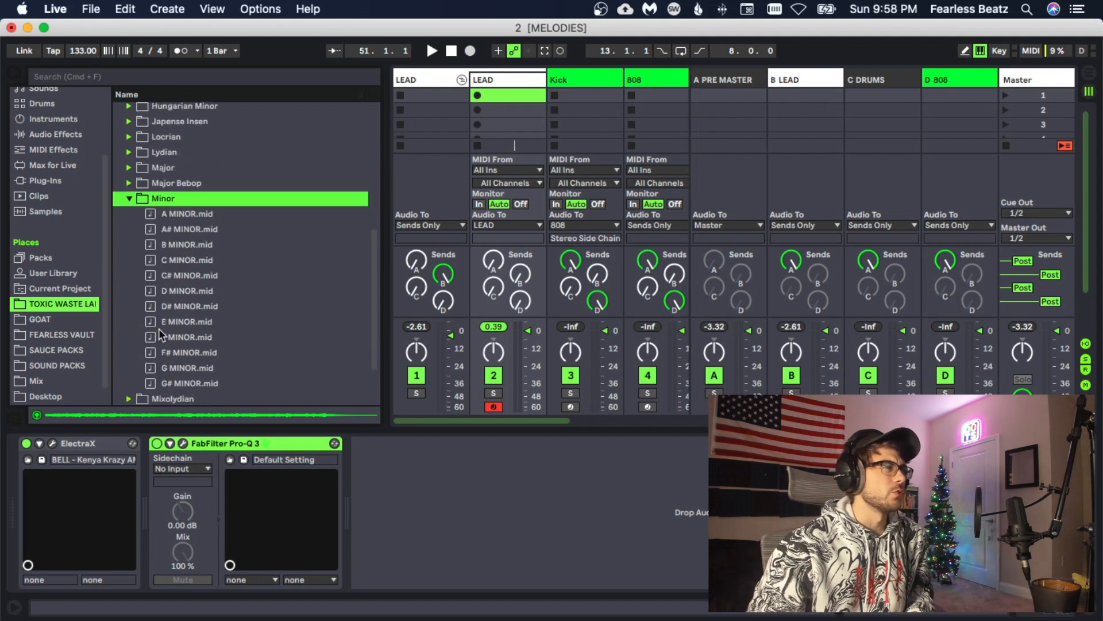
{"action": "left_click_drag", "start_coordinate": [171, 276], "coordinate": [501, 122]}
{"action": "double_click", "coordinate": [498, 123]}
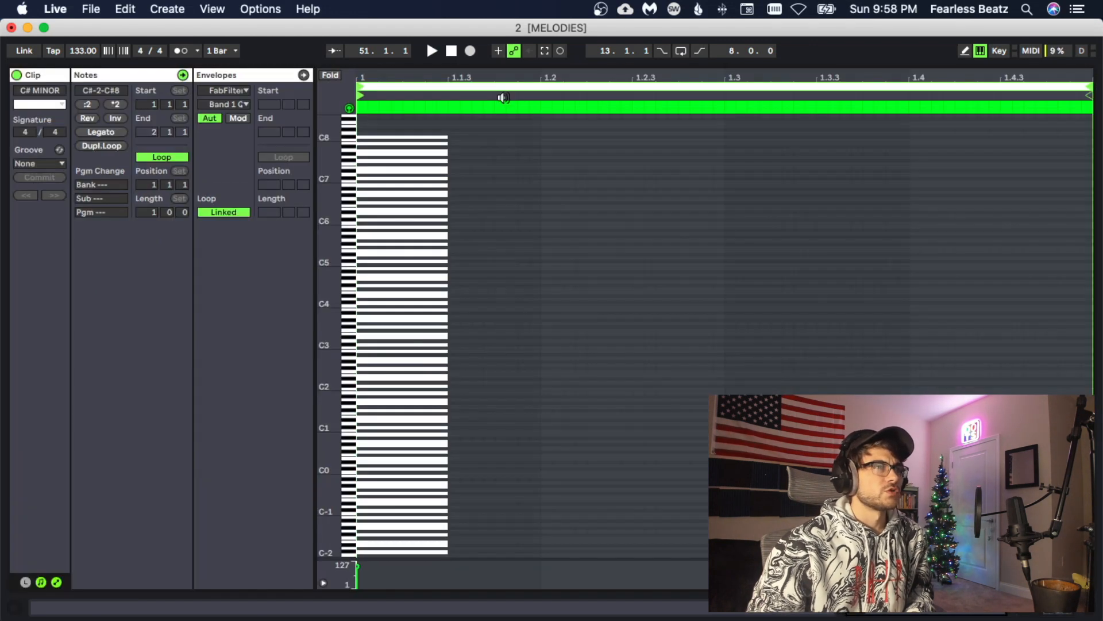
Shift all C# minor scale notes left so they sit just before the clip start at bar 1, as a guide
{"action": "key", "text": "super+a"}
{"action": "key", "text": "Left"}
{"action": "key", "text": "Left"}
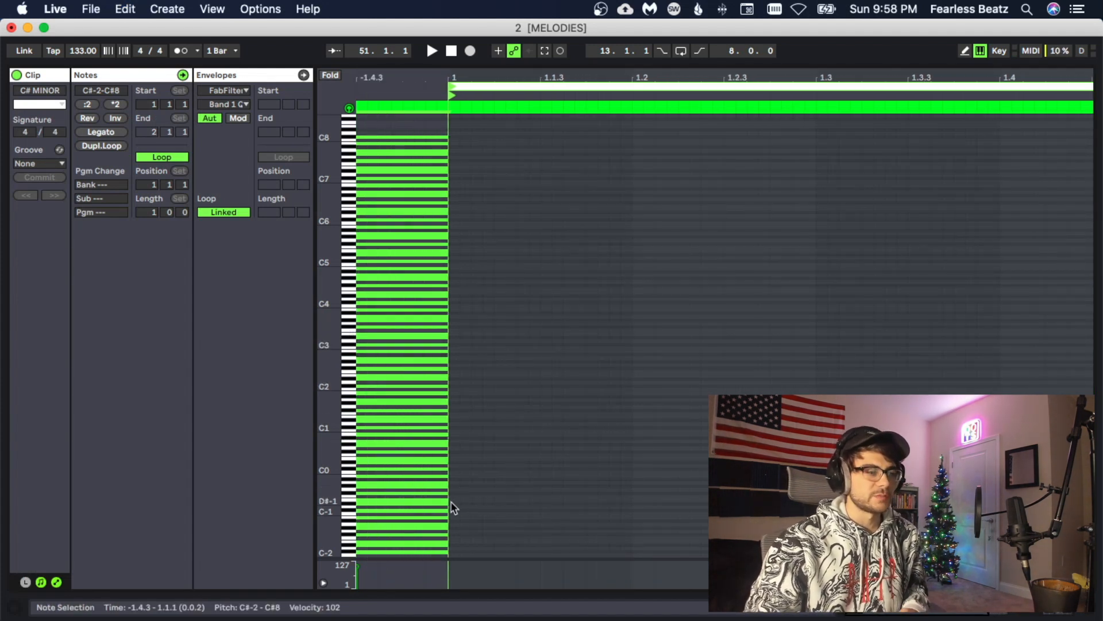
{"action": "left_click_drag", "start_coordinate": [325, 347], "coordinate": [374, 348]}
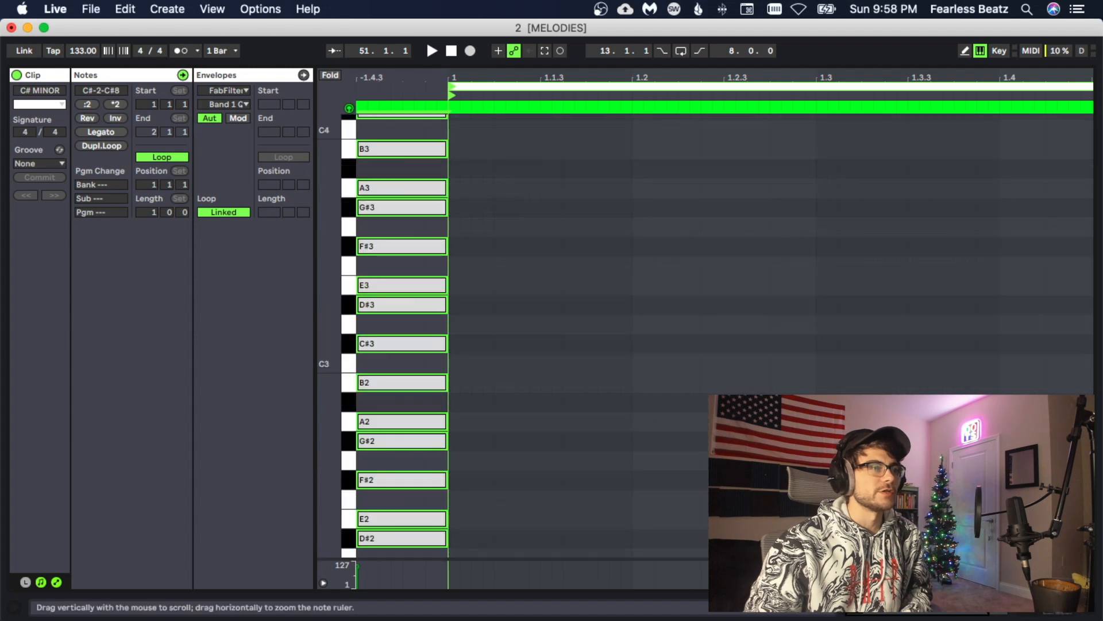
{"action": "left_click", "coordinate": [463, 361]}
{"action": "scroll", "coordinate": [463, 339], "scroll_direction": "up", "scroll_amount": 5}
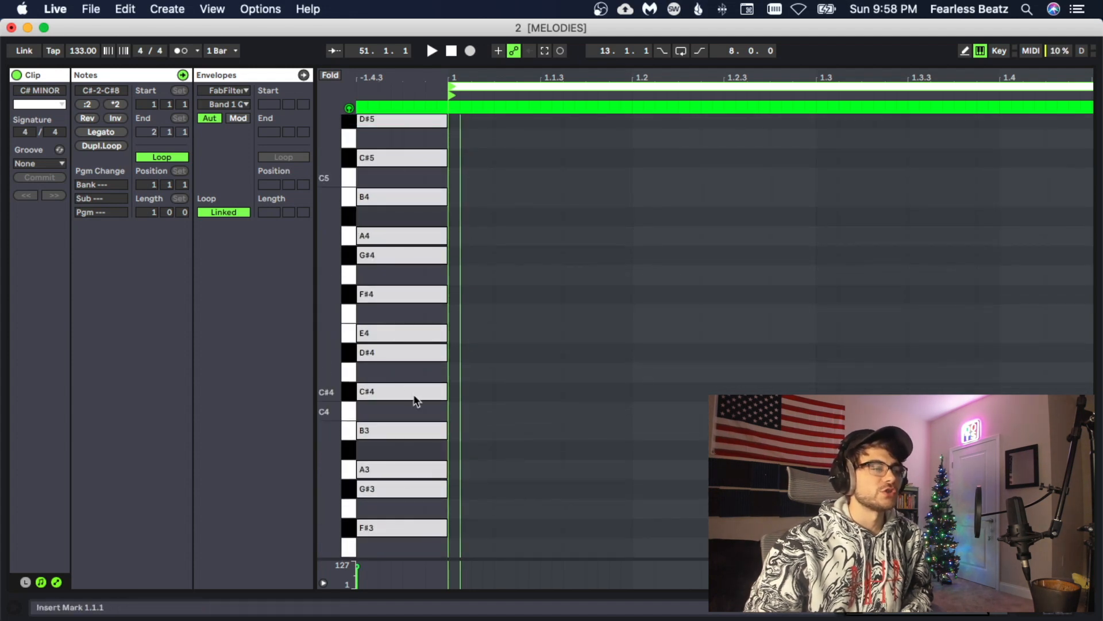
{"action": "scroll", "coordinate": [411, 402], "scroll_direction": "down", "scroll_amount": 5}
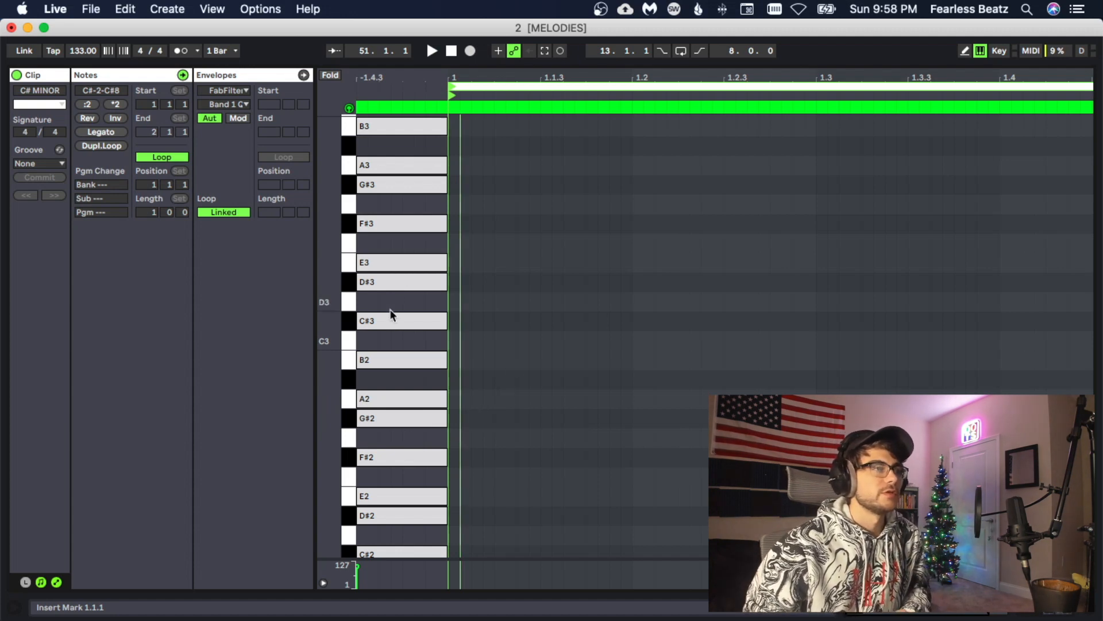
{"action": "scroll", "coordinate": [422, 339], "scroll_direction": "up", "scroll_amount": 5}
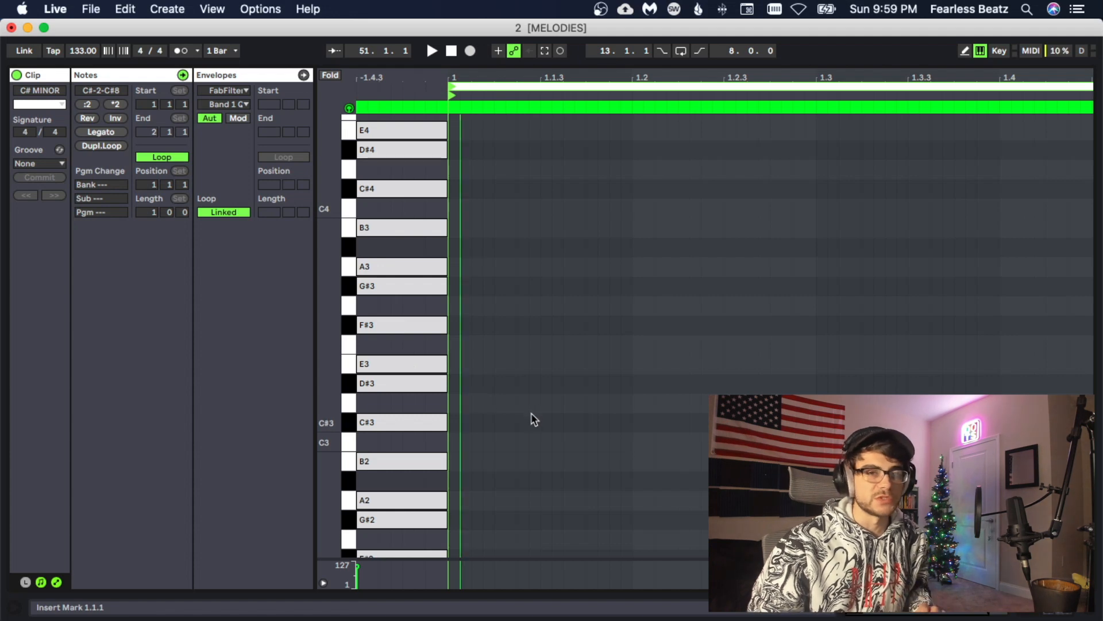
{"action": "scroll", "coordinate": [418, 417], "scroll_direction": "up", "scroll_amount": 3}
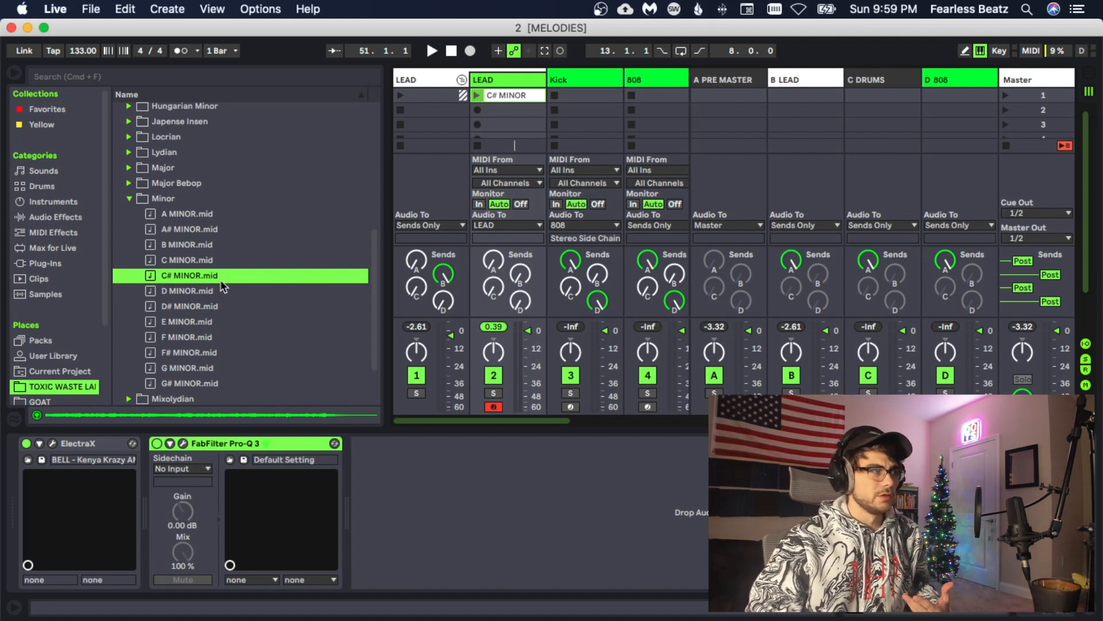
Collapse the Minor folder and its parent SCALES folder in the browser
{"action": "left_click", "coordinate": [129, 198]}
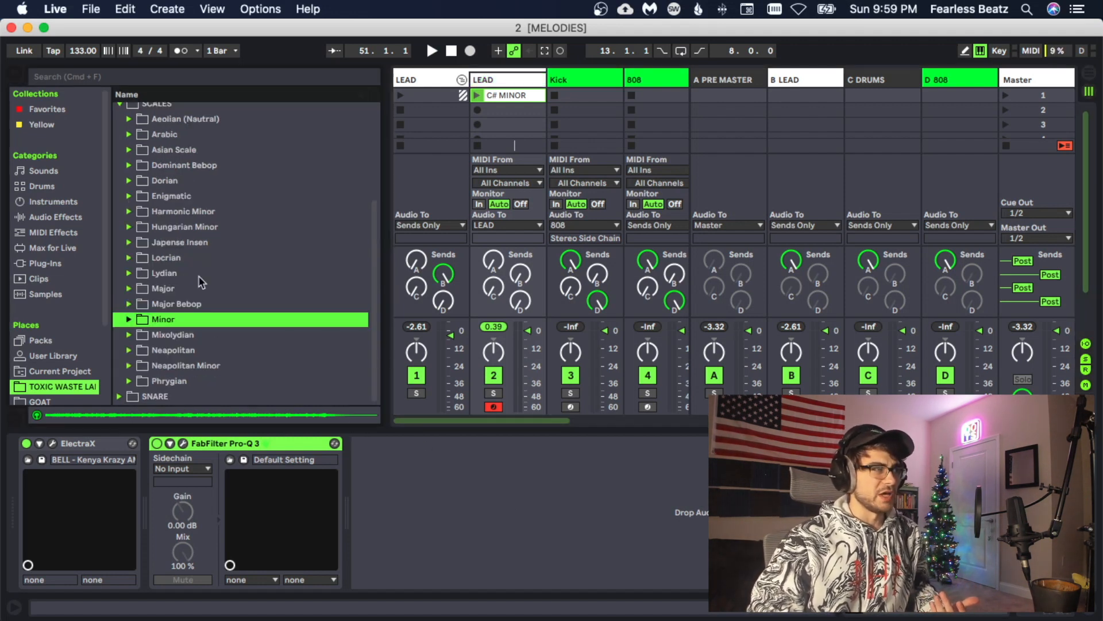
{"action": "scroll", "coordinate": [196, 271], "scroll_direction": "up", "scroll_amount": 5}
{"action": "left_click", "coordinate": [119, 248]}
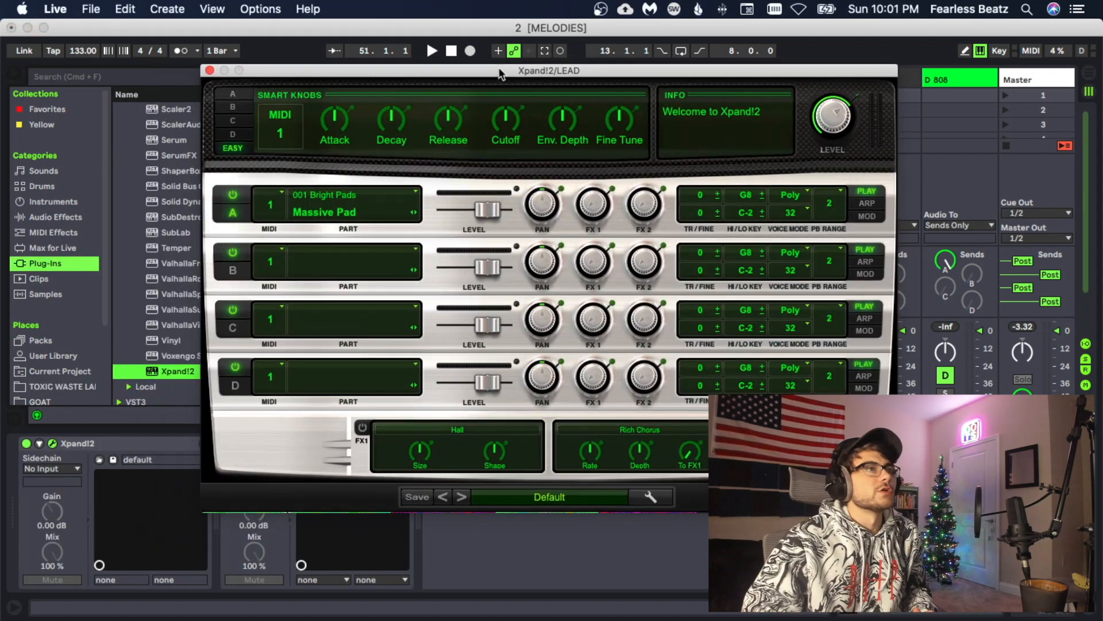
Choose the +28 Green Manikin preset in Xpand!2 on the LEAD track and close the plug-in window
{"action": "left_click_drag", "start_coordinate": [507, 71], "coordinate": [482, 79]}
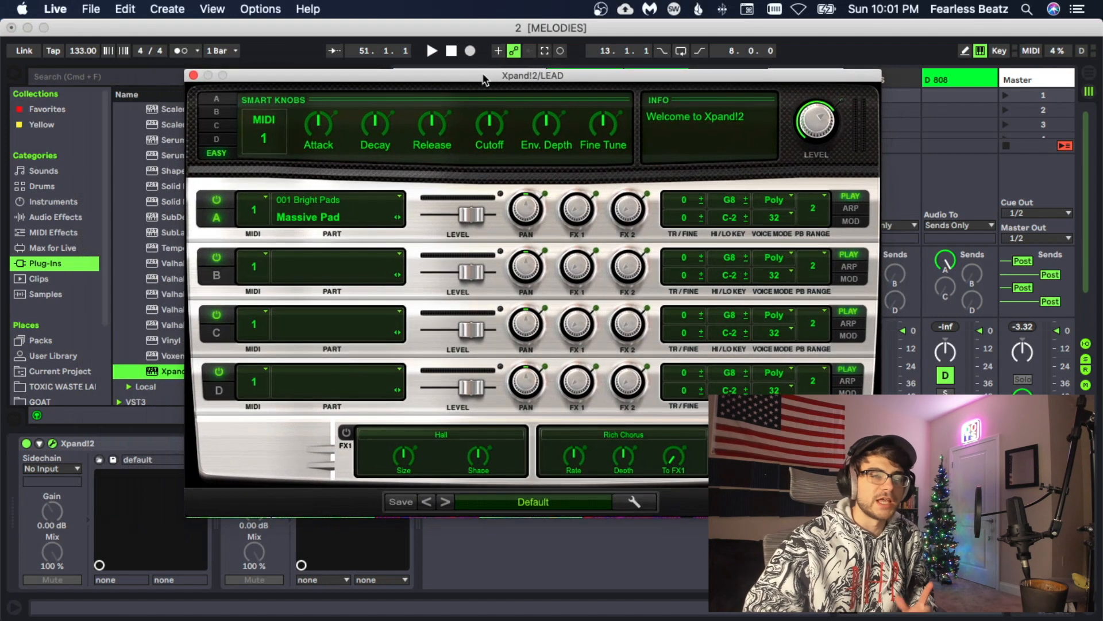
{"action": "left_click_drag", "start_coordinate": [483, 79], "coordinate": [492, 102]}
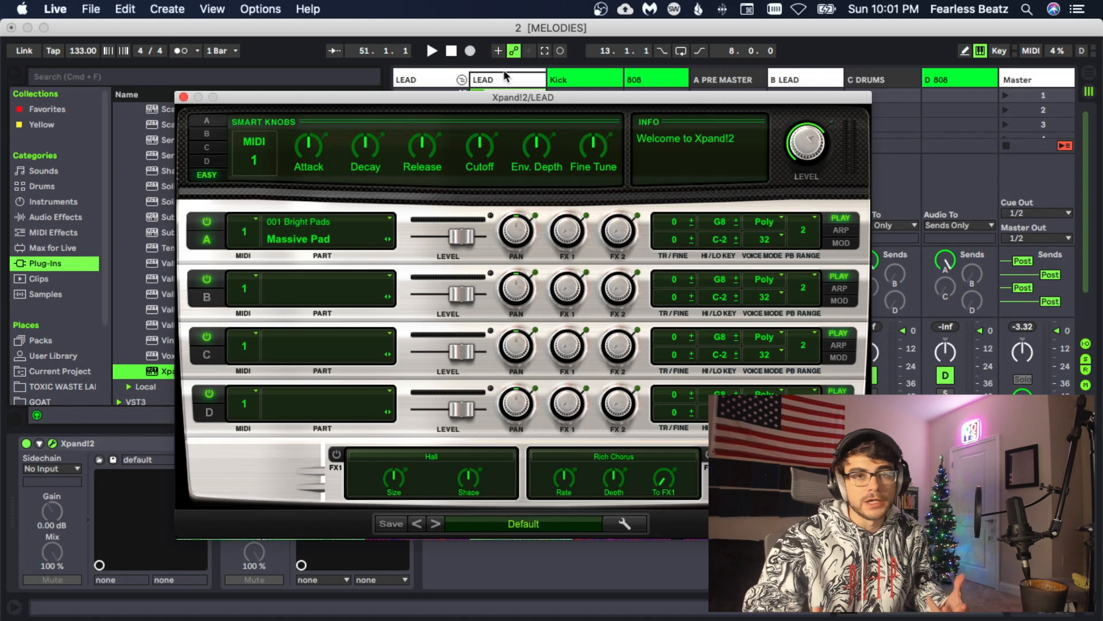
{"action": "left_click_drag", "start_coordinate": [465, 94], "coordinate": [470, 95]}
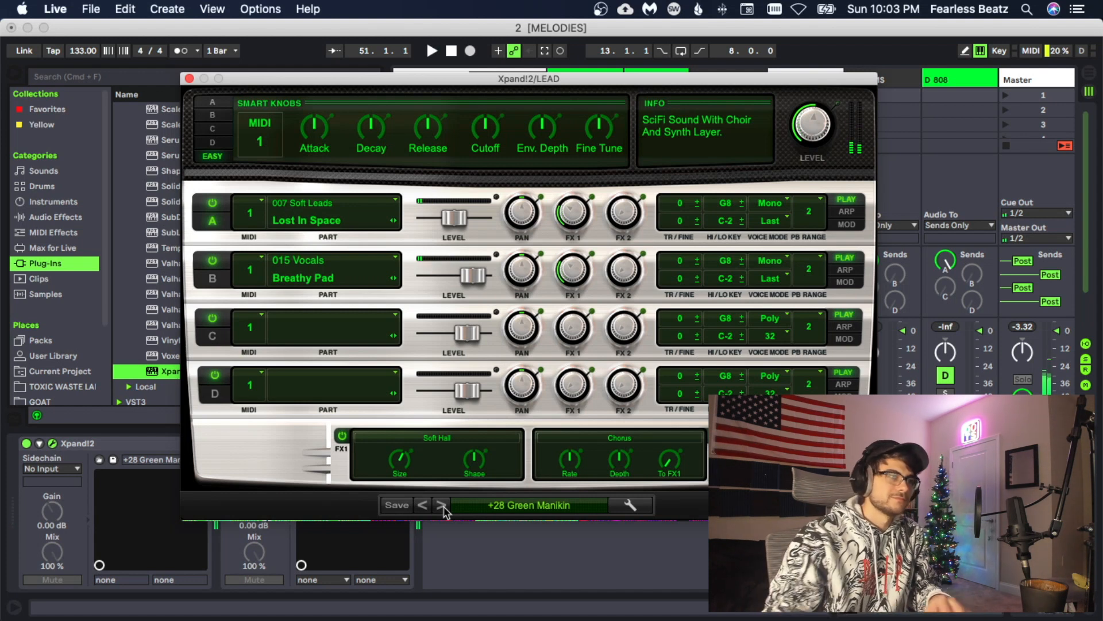
{"action": "left_click", "coordinate": [190, 78]}
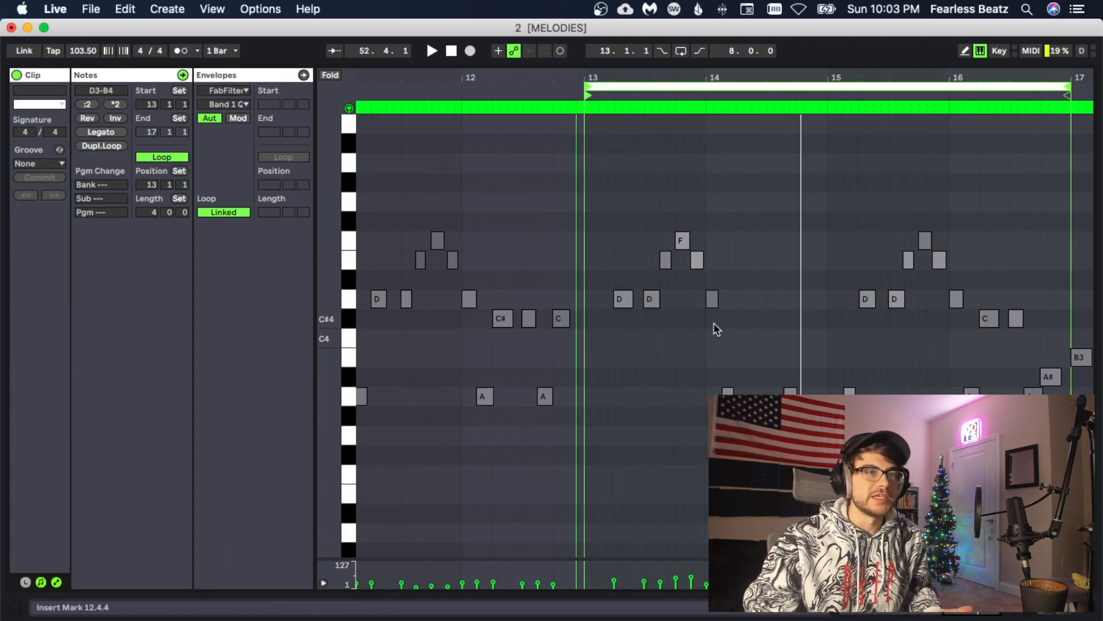
Select the recorded melody notes from bar 13 through bar 17 and shift them earlier to start at 13.1.1
{"action": "left_click", "coordinate": [606, 184]}
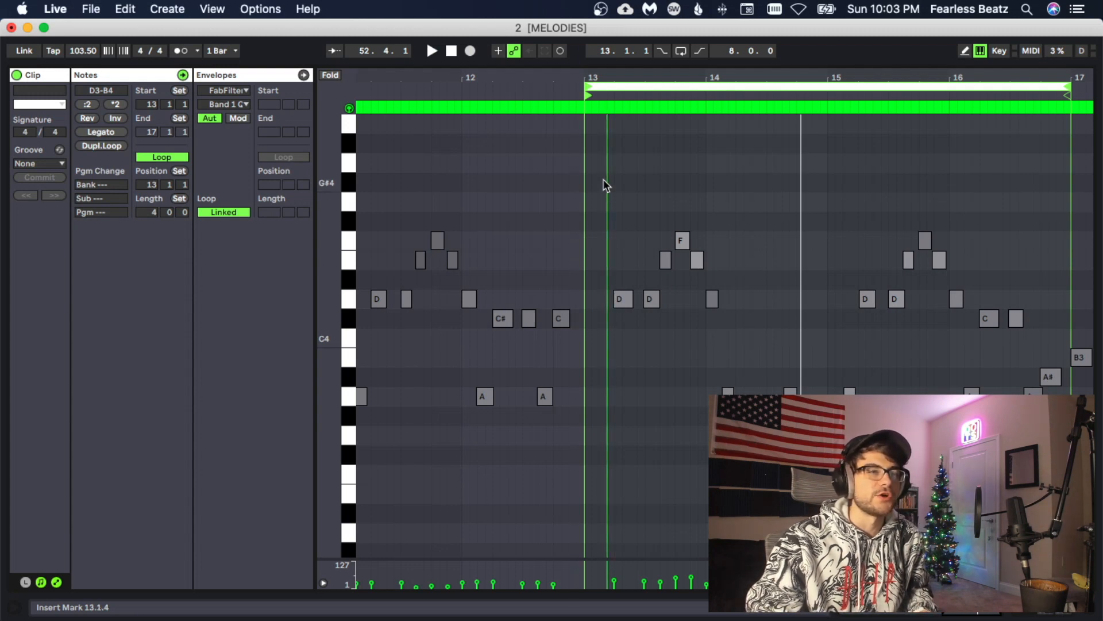
{"action": "left_click_drag", "start_coordinate": [606, 184], "coordinate": [1095, 451]}
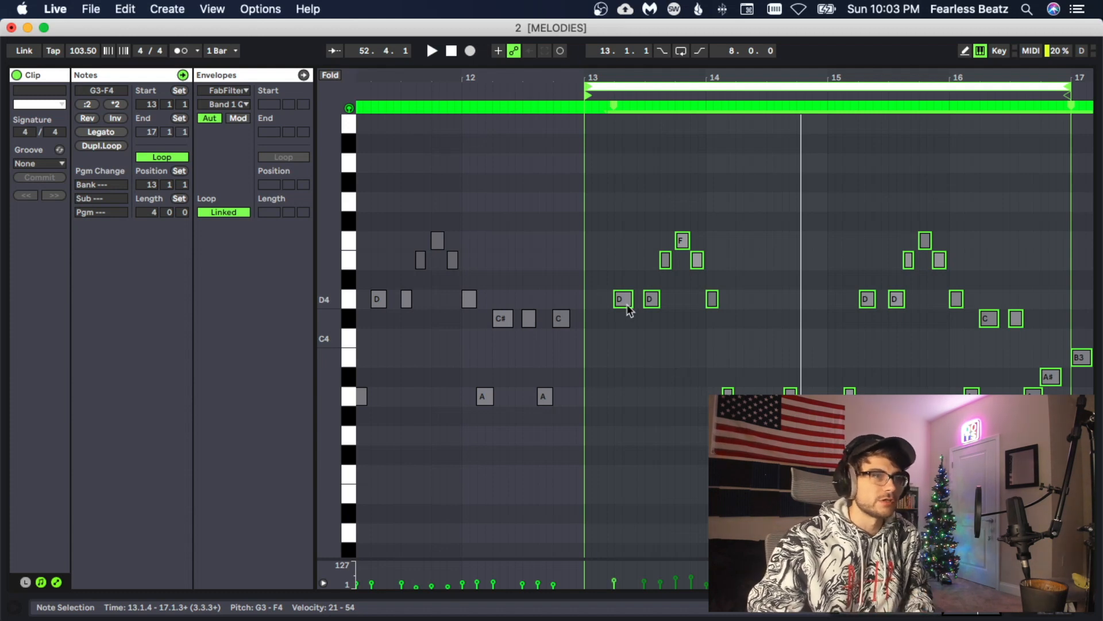
{"action": "left_click_drag", "start_coordinate": [629, 310], "coordinate": [601, 311]}
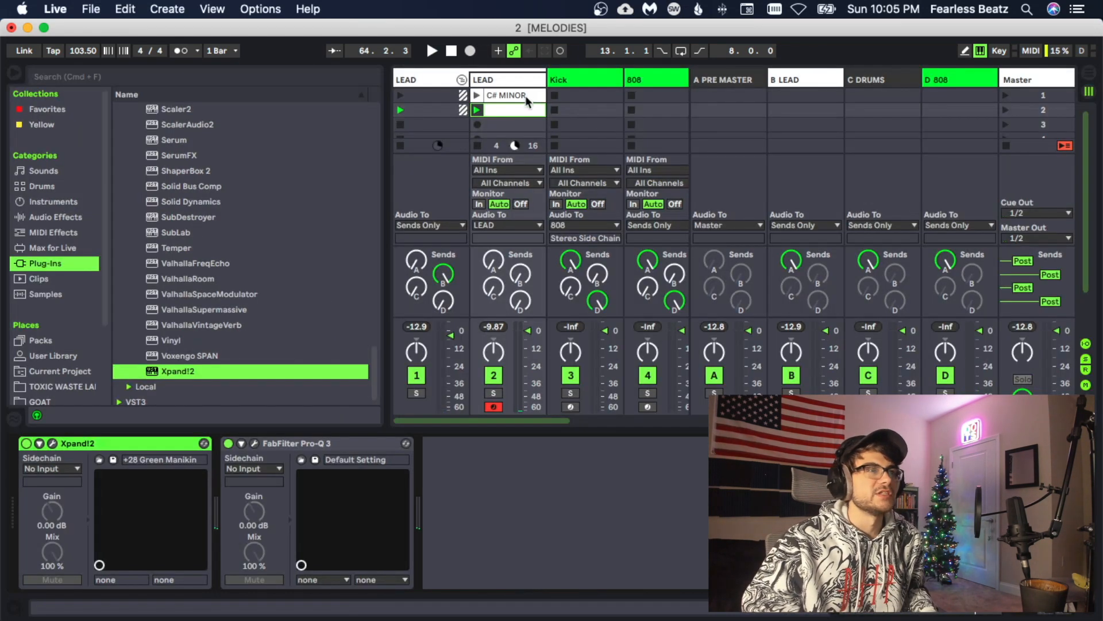
Paste the four-bar melody into the C# MINOR clip starting at 1.1.1, beside the scale guide notes
{"action": "double_click", "coordinate": [525, 95]}
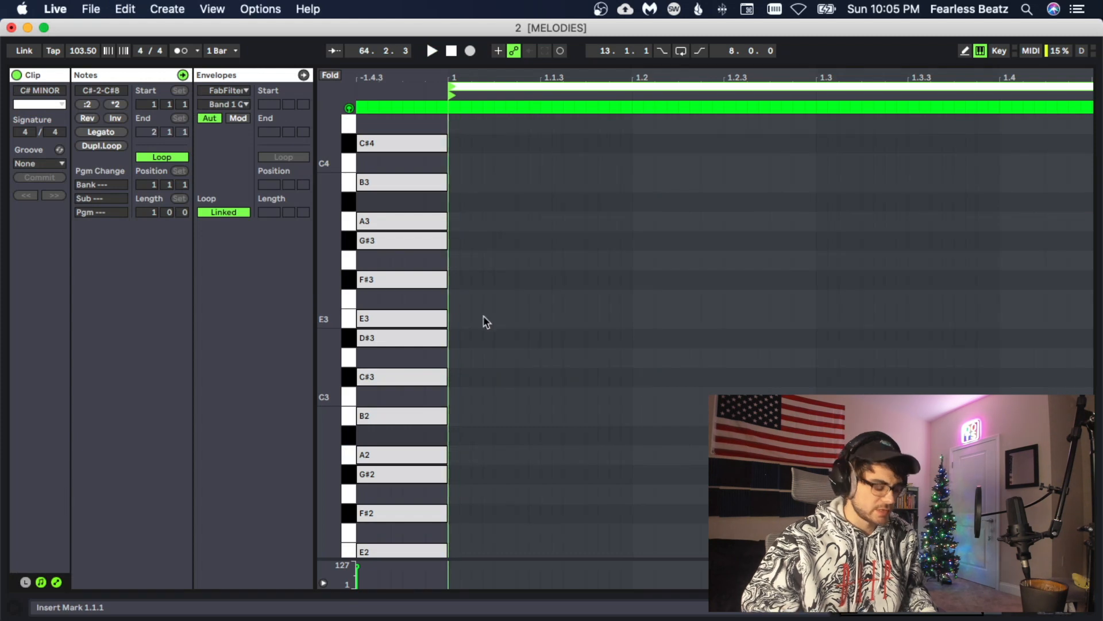
{"action": "key", "text": "super+a"}
{"action": "key", "text": "z"}
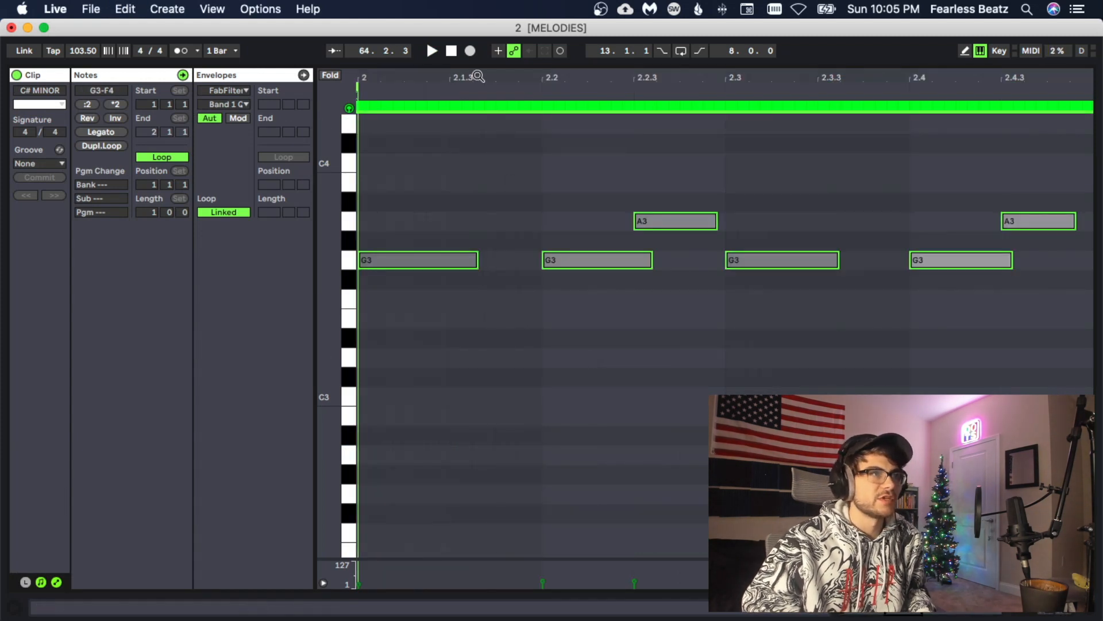
{"action": "left_click_drag", "start_coordinate": [478, 76], "coordinate": [478, 23]}
{"action": "scroll", "coordinate": [509, 255], "scroll_direction": "up", "scroll_amount": 5}
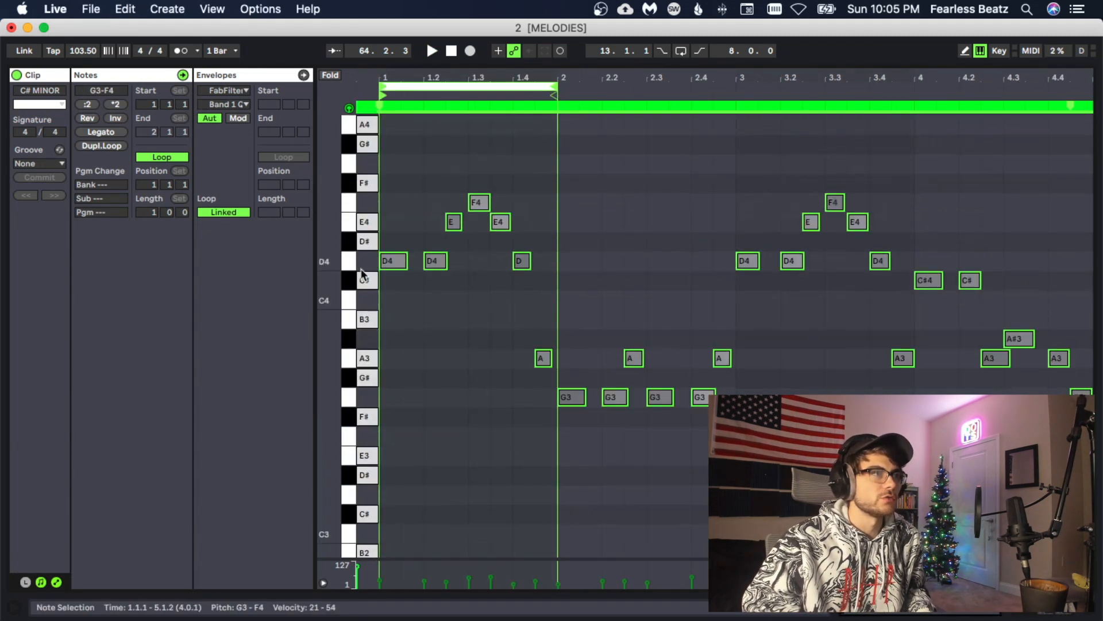
Set the C# MINOR clip's loop length to 4 bars
{"action": "left_click", "coordinate": [147, 212]}
{"action": "type", "text": "4"}
{"action": "key", "text": "Return"}
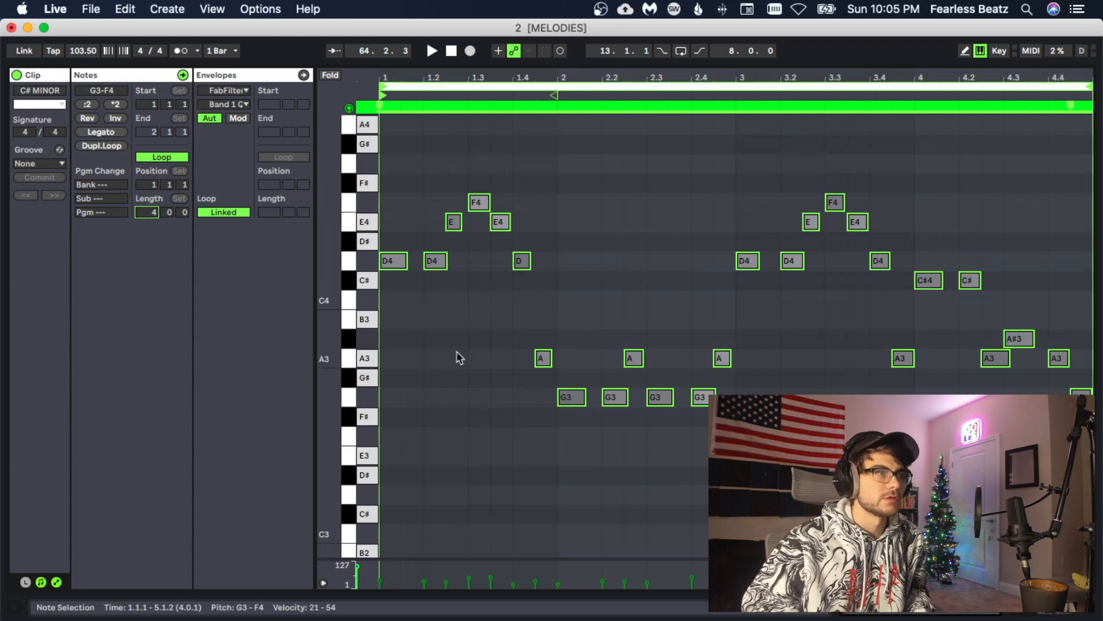
Transpose the selected melody down one semitone so it starts on C#4
{"action": "scroll", "coordinate": [457, 358], "scroll_direction": "down", "scroll_amount": 1}
{"action": "key", "text": "Down"}
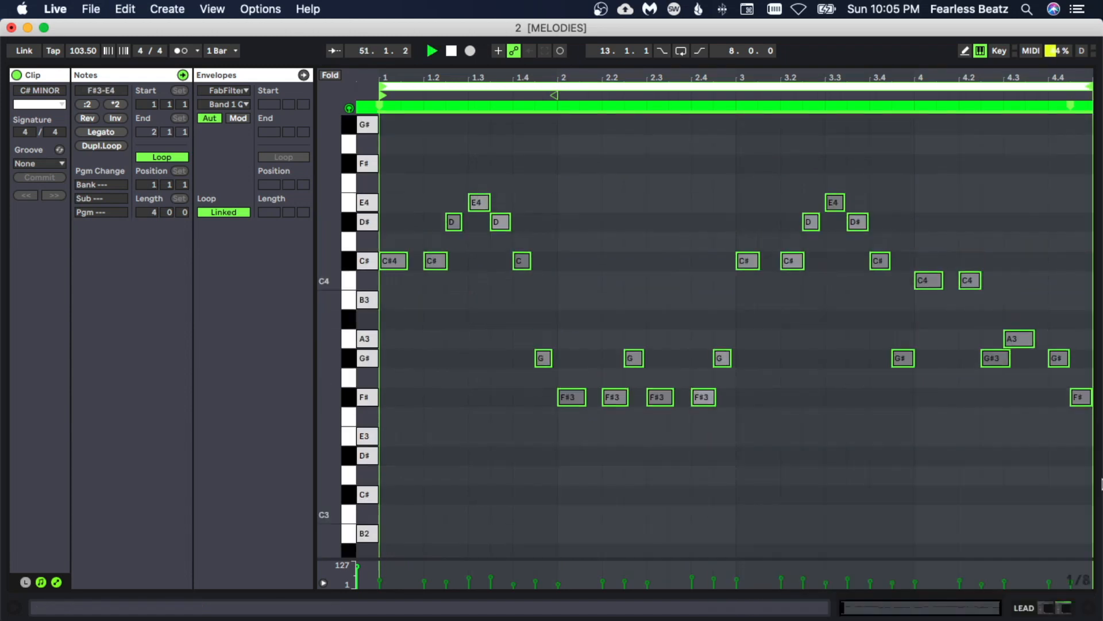
{"action": "left_click", "coordinate": [670, 486]}
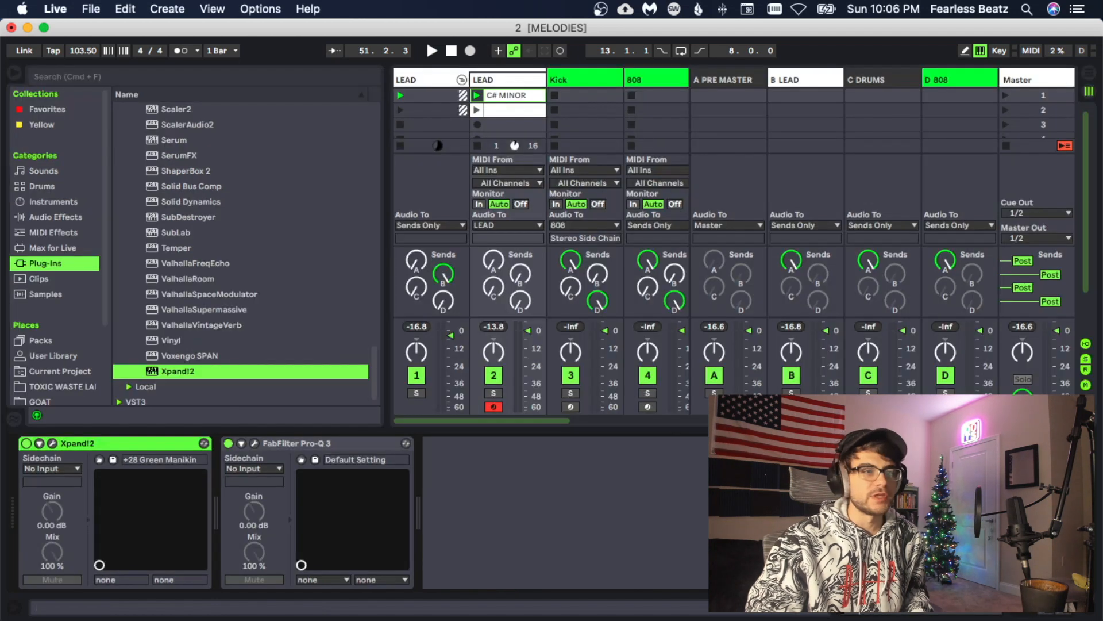
Load the 12 Kalimba Bass preset in Xpand!2, close the plug-in and play back the C# MINOR clip
{"action": "left_click", "coordinate": [53, 443]}
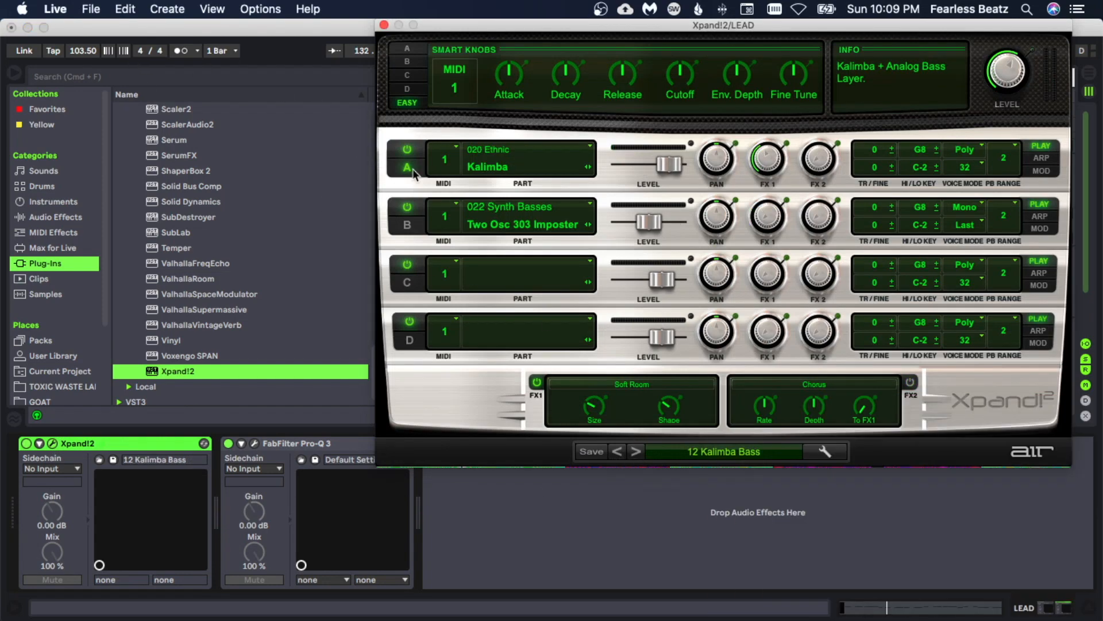
{"action": "left_click", "coordinate": [384, 25]}
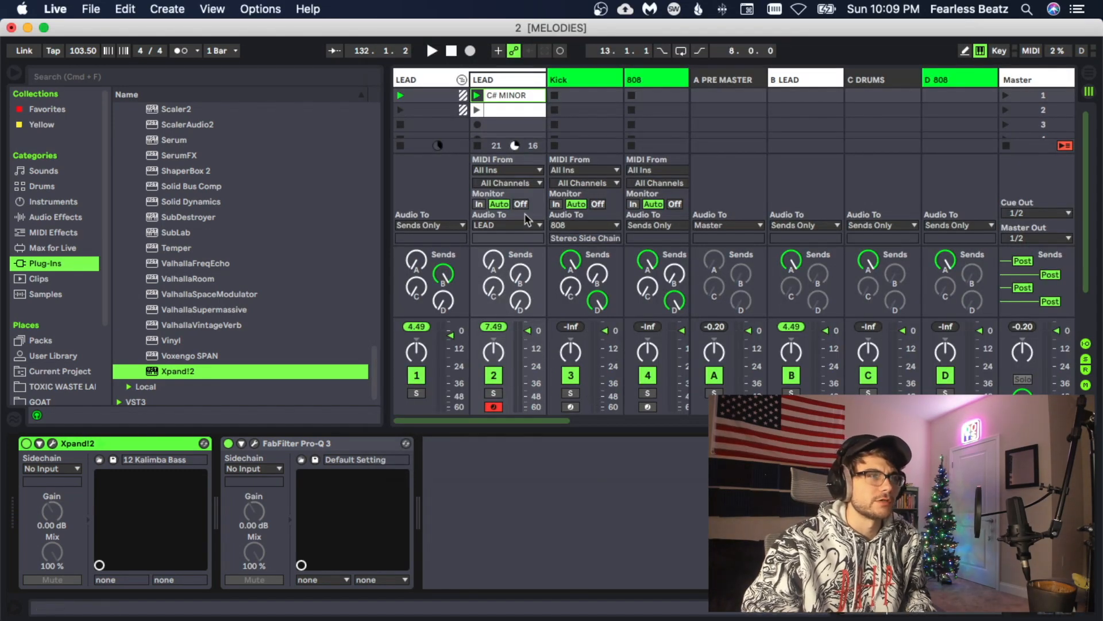
{"action": "key", "text": "space"}
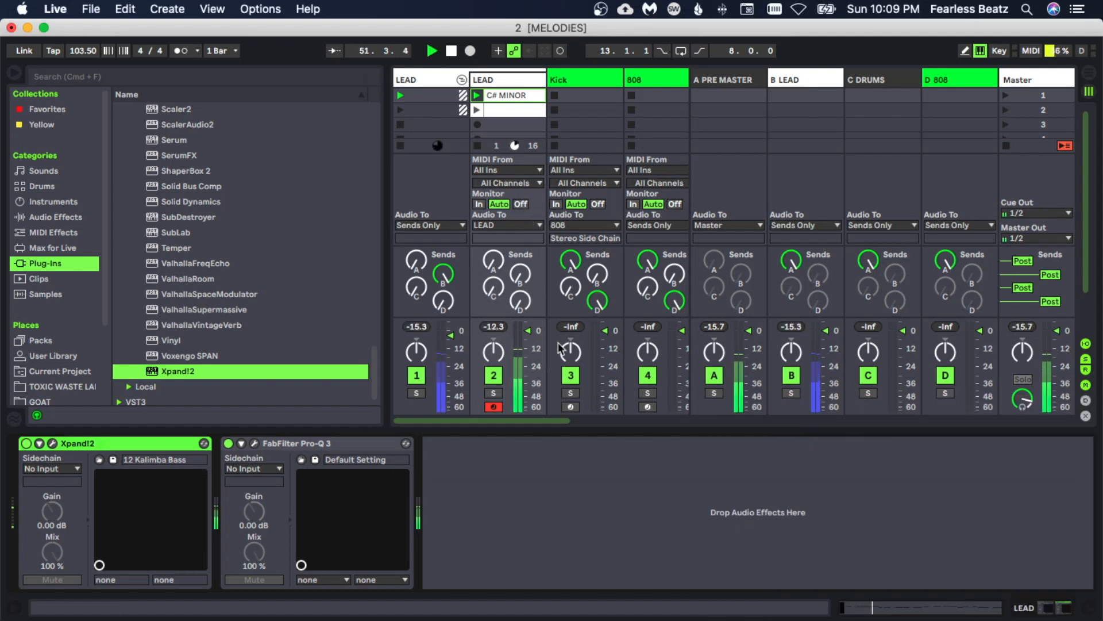
{"action": "left_click", "coordinate": [863, 609]}
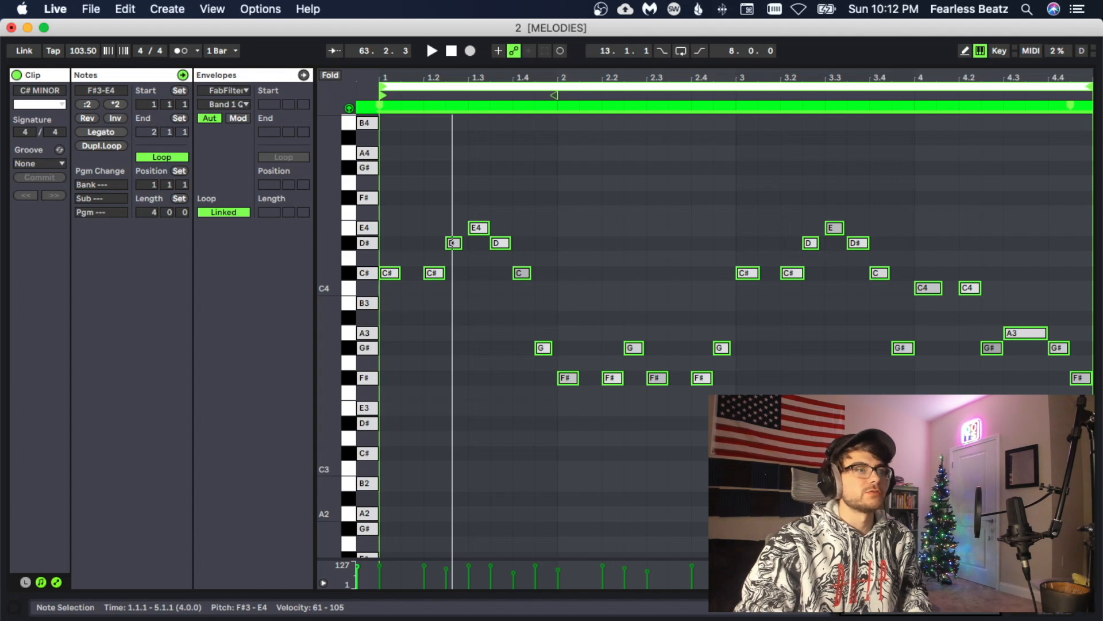
Audition the selected melody in lower and higher octaves, settling on one octave up, spanning F#4 to E5
{"action": "key", "text": "shift+Down"}
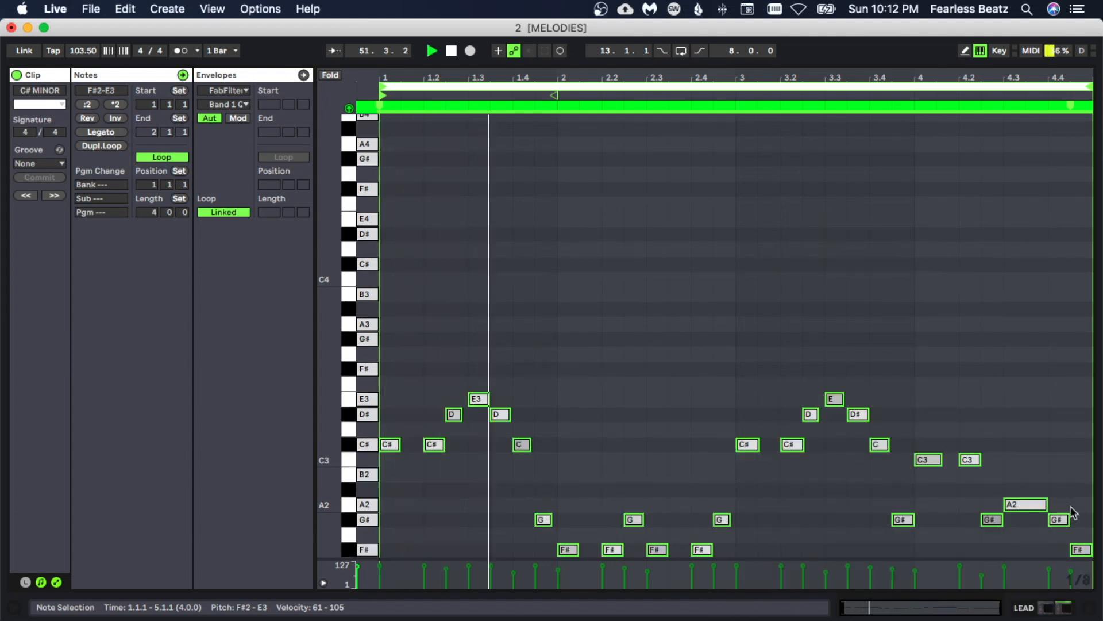
{"action": "key", "text": "shift+Up"}
{"action": "key", "text": "shift+Up"}
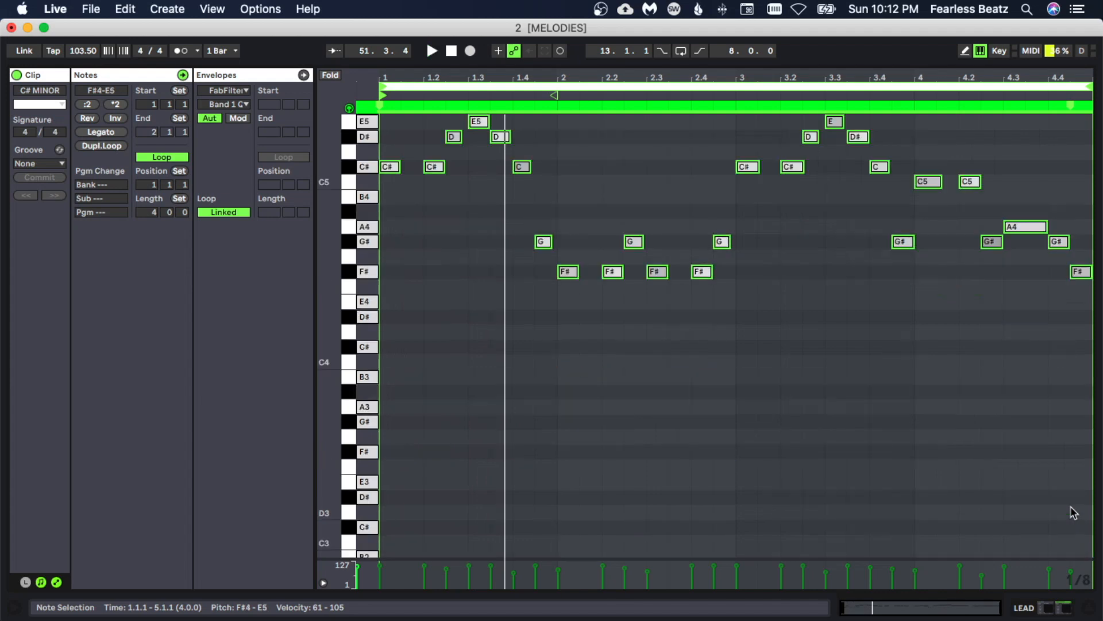
{"action": "key", "text": "space"}
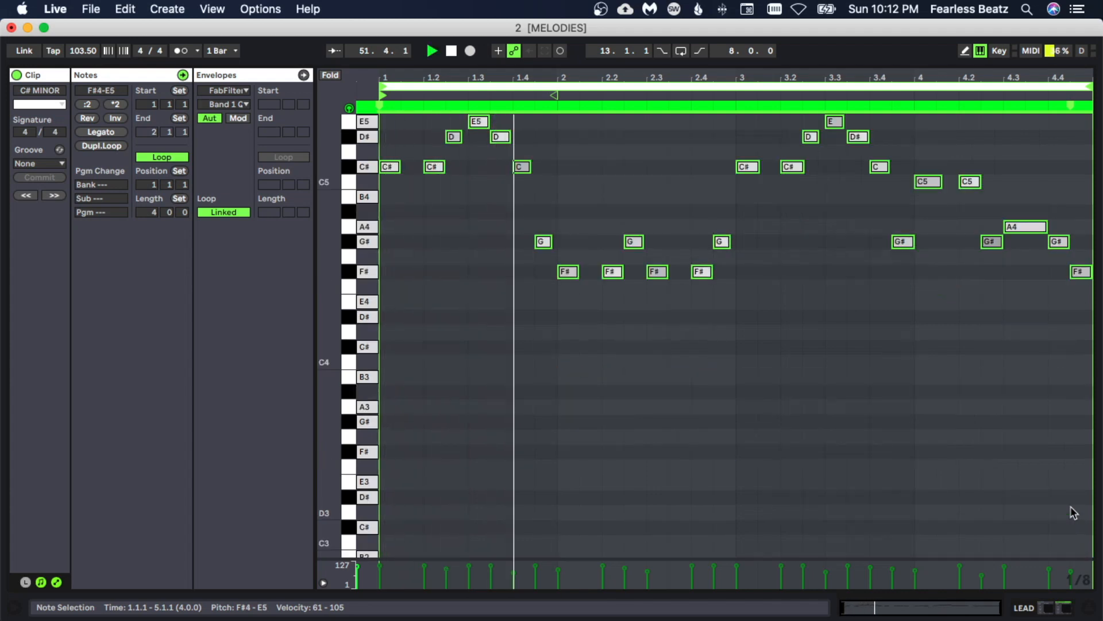
{"action": "key", "text": "shift+Up"}
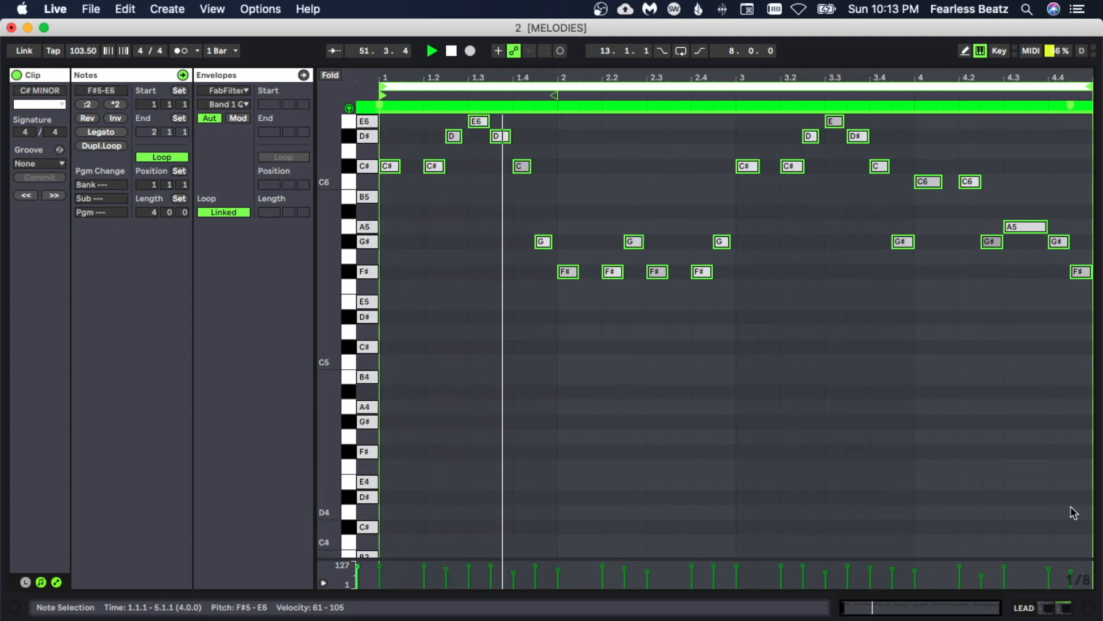
{"action": "key", "text": "space"}
{"action": "key", "text": "shift+Down"}
{"action": "key", "text": "space"}
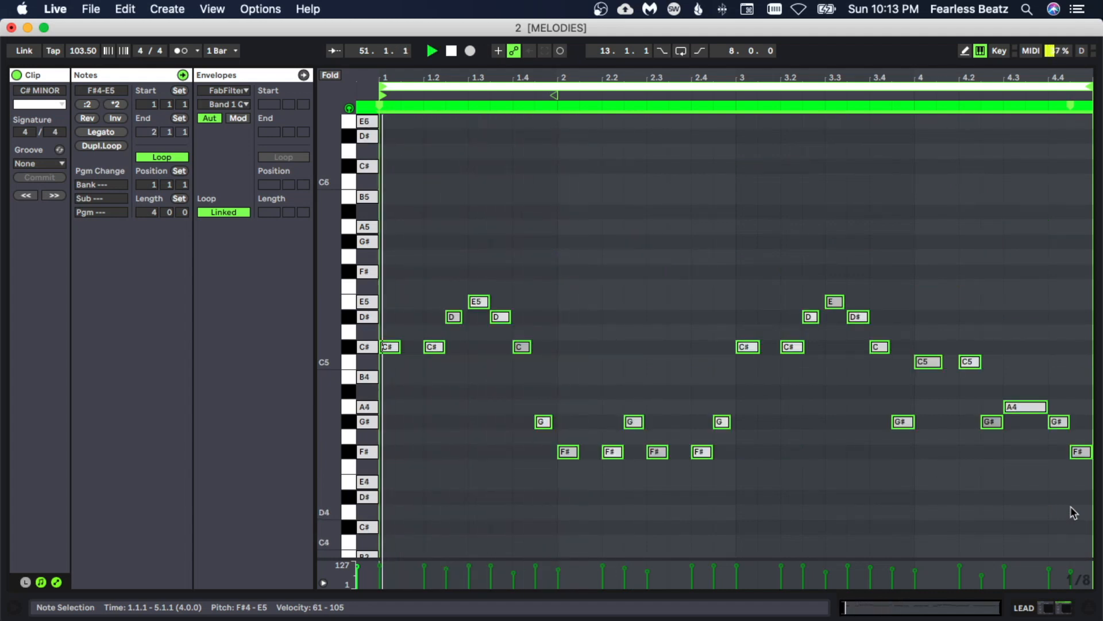
Duplicate the selected melody one octave lower, spanning F#3 to E4, keeping the original notes in place
{"action": "scroll", "coordinate": [1073, 512], "scroll_direction": "down", "scroll_amount": 2}
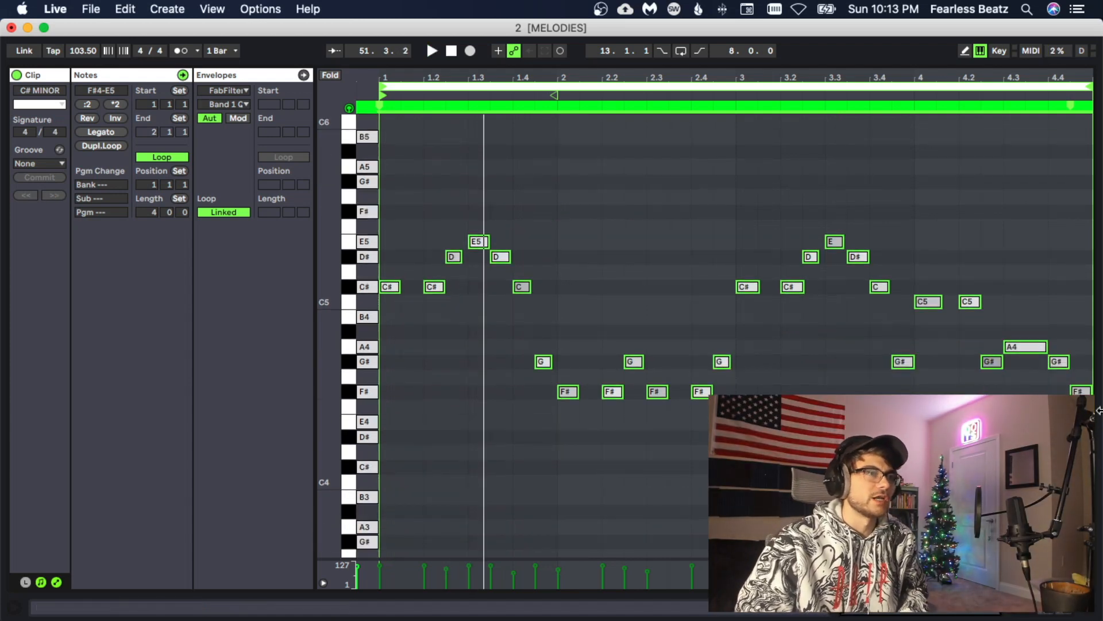
{"action": "scroll", "coordinate": [498, 311], "scroll_direction": "down", "scroll_amount": 2}
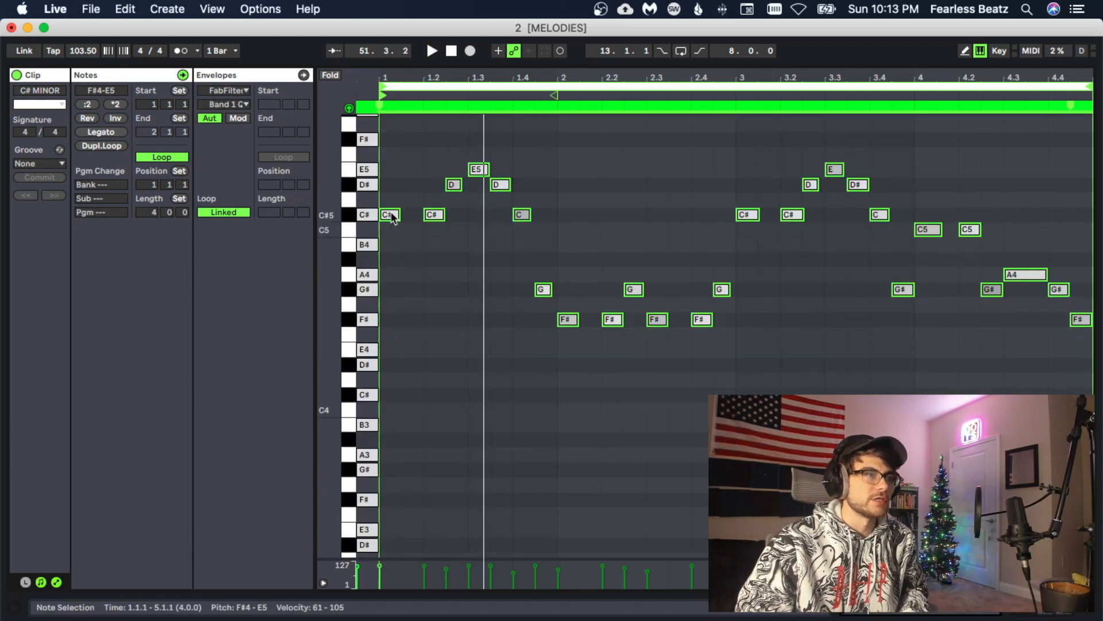
{"action": "left_click_drag", "start_coordinate": [390, 217], "coordinate": [411, 381]}
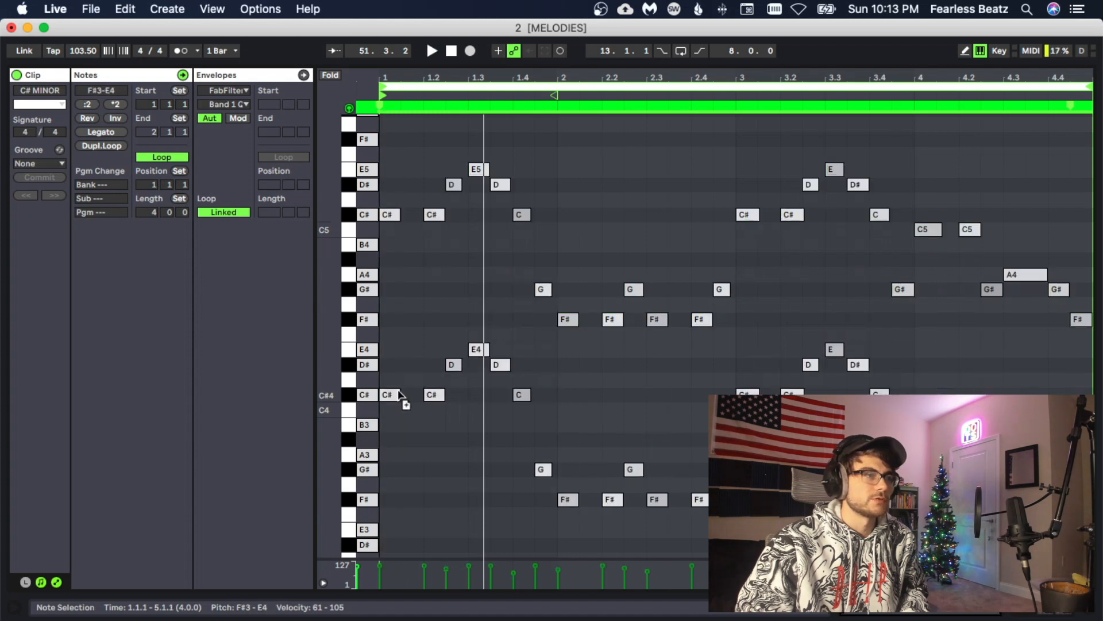
Play back the two octave layers together and delete the upper layer spanning F#4 to E5
{"action": "scroll", "coordinate": [433, 288], "scroll_direction": "down", "scroll_amount": 1}
{"action": "scroll", "coordinate": [432, 279], "scroll_direction": "up", "scroll_amount": 1}
{"action": "key", "text": "space"}
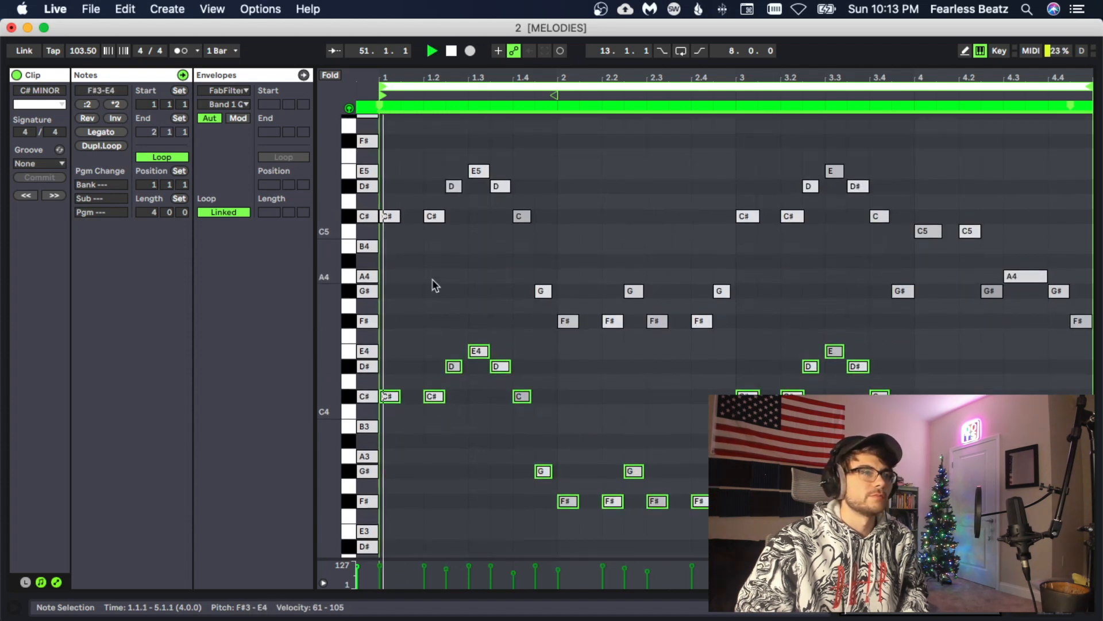
{"action": "left_click_drag", "start_coordinate": [328, 250], "coordinate": [304, 251]}
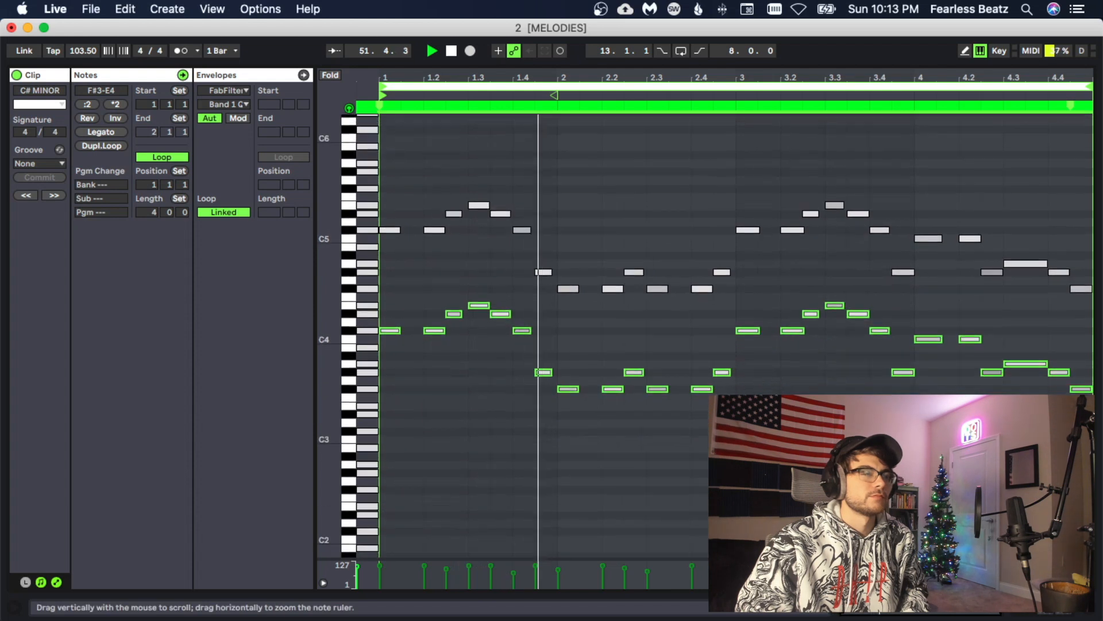
{"action": "key", "text": "space"}
{"action": "left_click_drag", "start_coordinate": [387, 164], "coordinate": [1097, 292]}
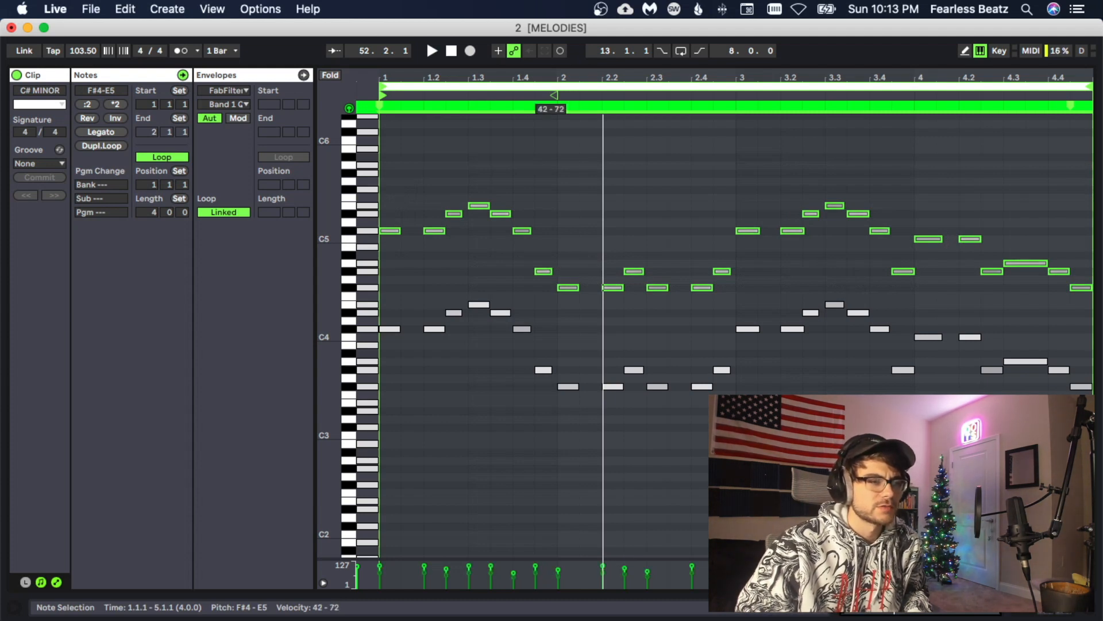
{"action": "key", "text": "space"}
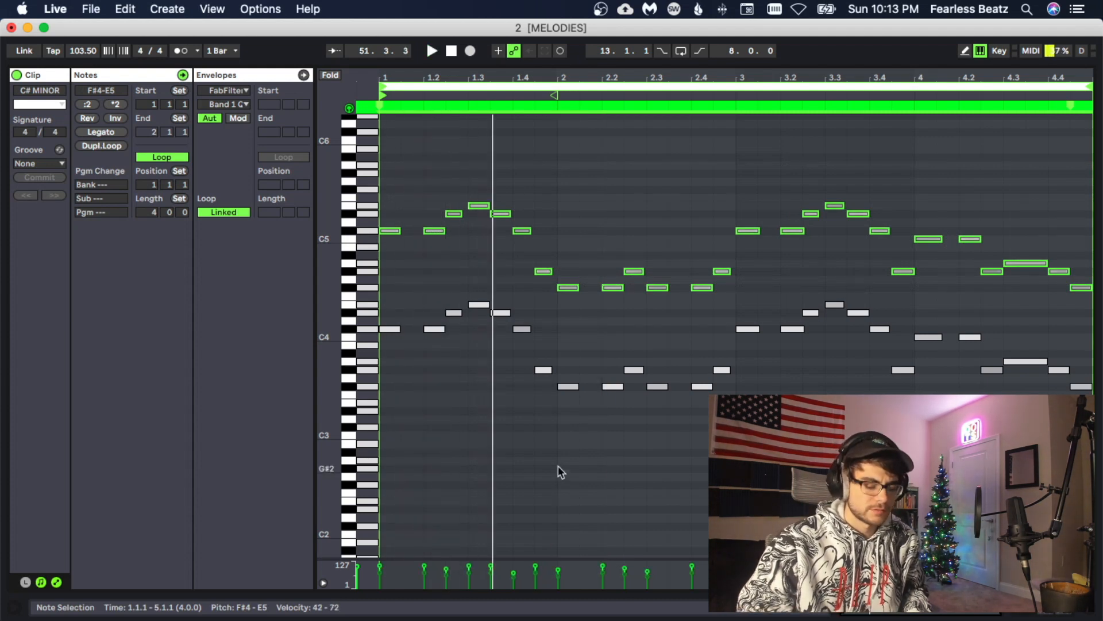
{"action": "key", "text": "Delete"}
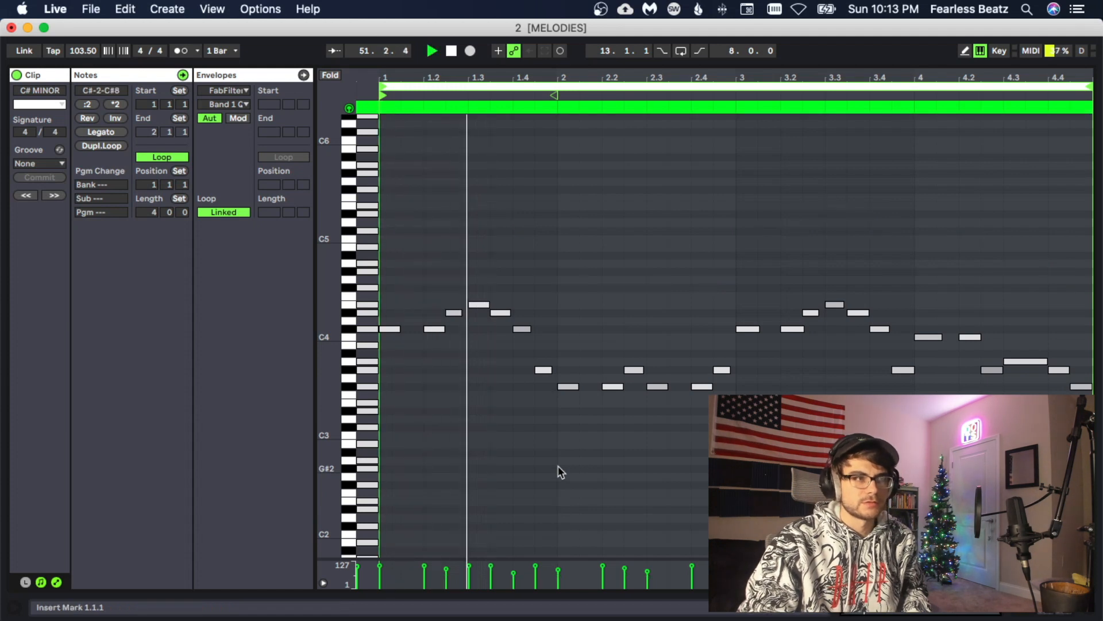
{"action": "key", "text": "space"}
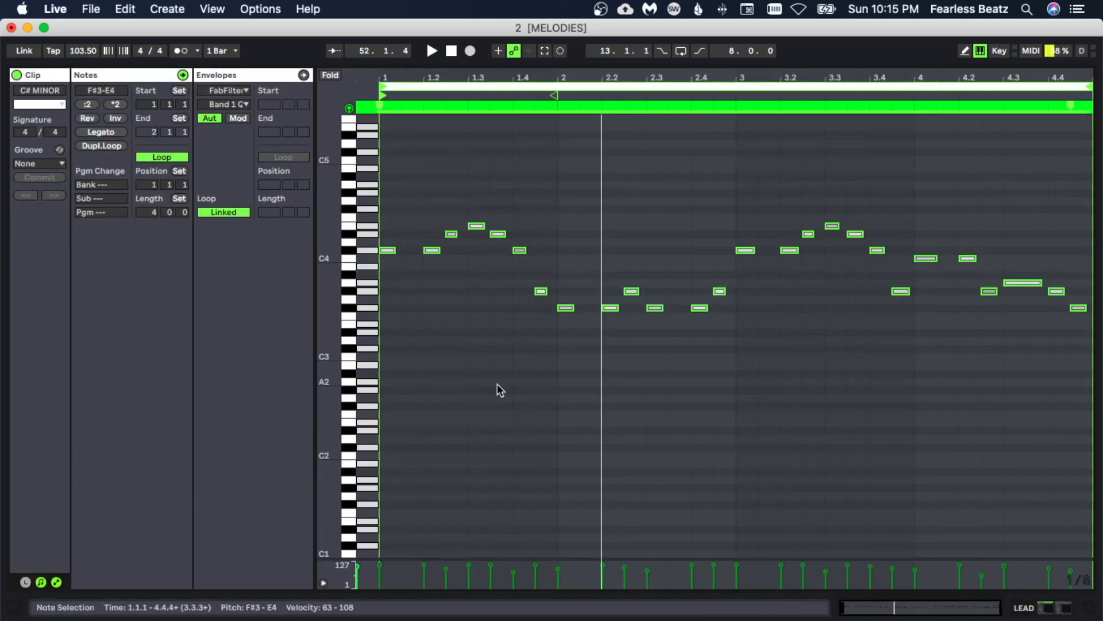
Duplicate the melody one octave lower, spanning F#2 to E3, play it back and lower the copied notes' velocity
{"action": "key", "text": "super+v"}
{"action": "key", "text": "space"}
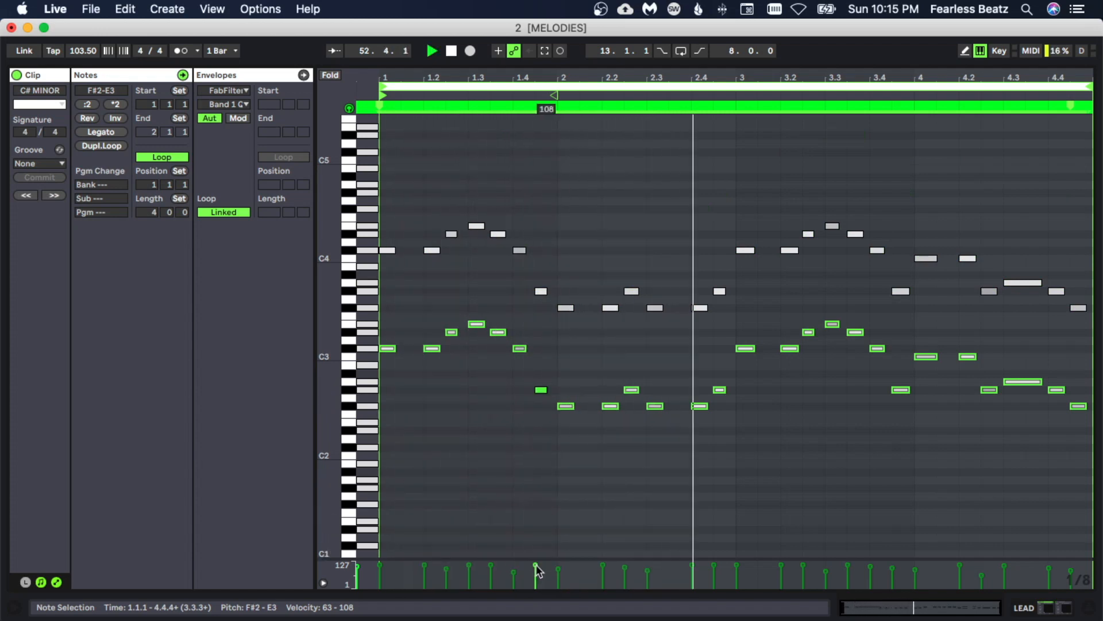
{"action": "left_click_drag", "start_coordinate": [536, 566], "coordinate": [536, 578]}
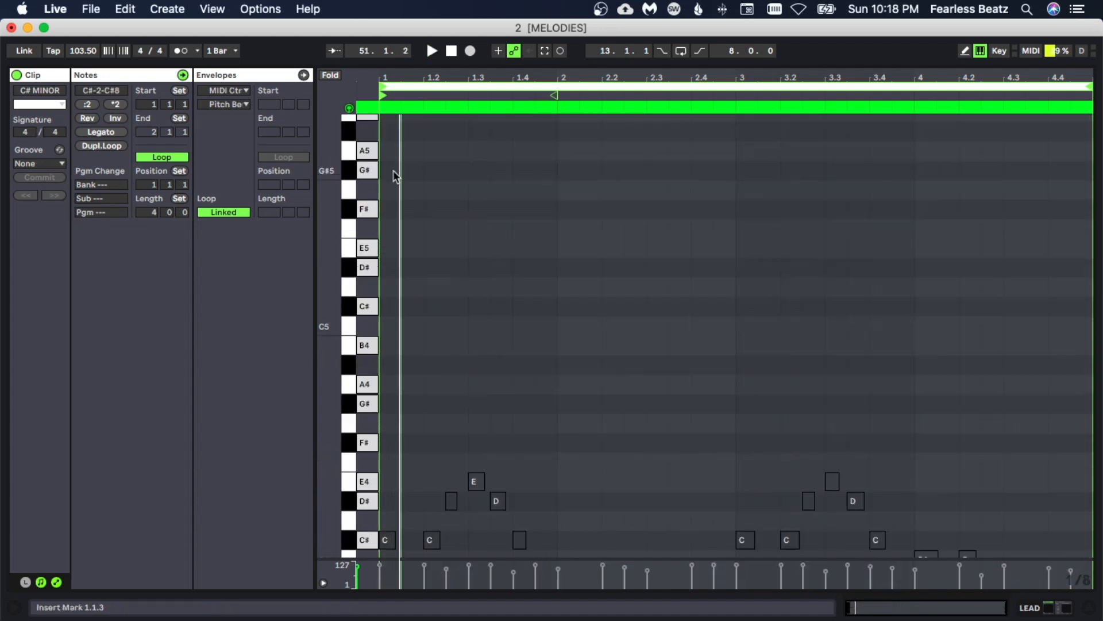
Sketch a counter-melody in bar 1 above the existing melody, using G#5, D#6, A5 and D#5, with E5 at 1.4
{"action": "left_click", "coordinate": [390, 170]}
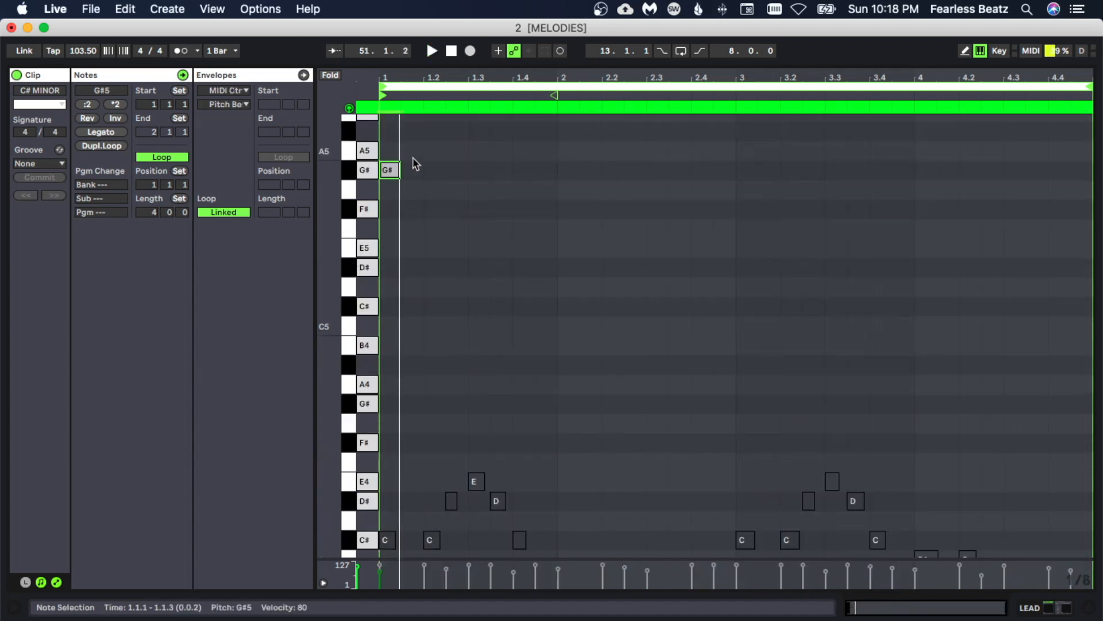
{"action": "left_click", "coordinate": [413, 158]}
{"action": "scroll", "coordinate": [400, 216], "scroll_direction": "up", "scroll_amount": 1}
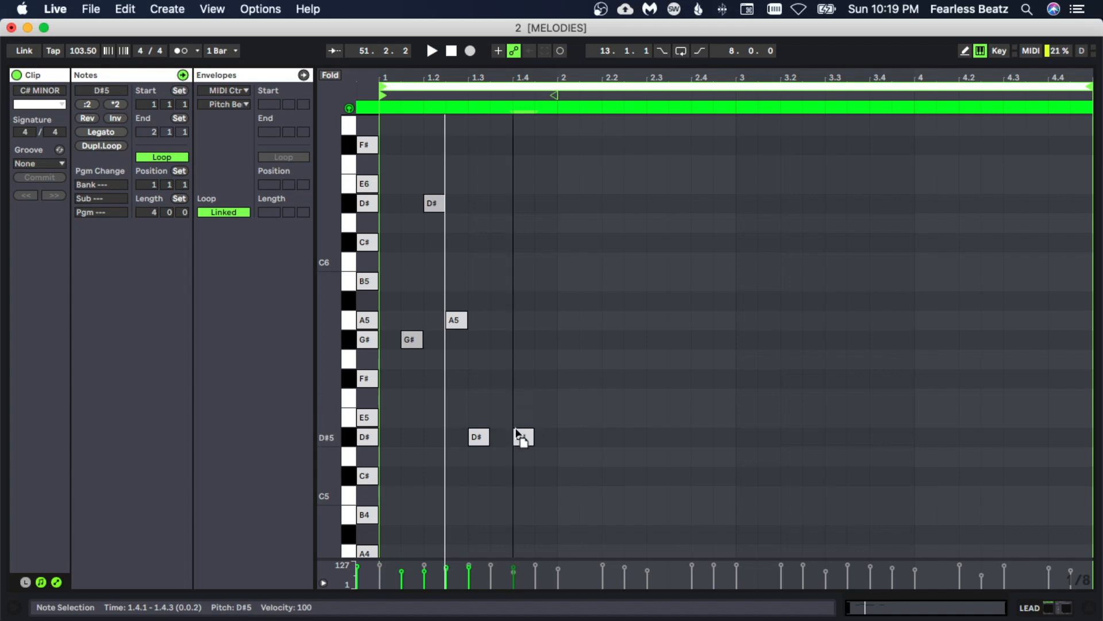
{"action": "left_click_drag", "start_coordinate": [516, 434], "coordinate": [523, 420]}
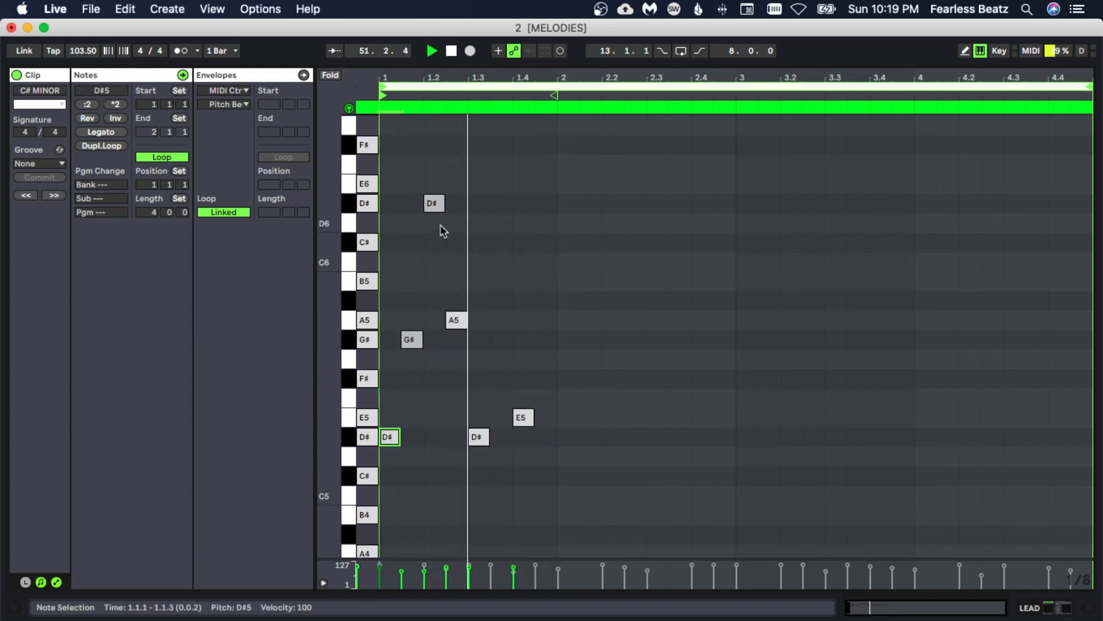
Lower the note at 1.2 to A5 and the note at 1.2.3 to F#5, and play back the phrase
{"action": "left_click", "coordinate": [433, 242]}
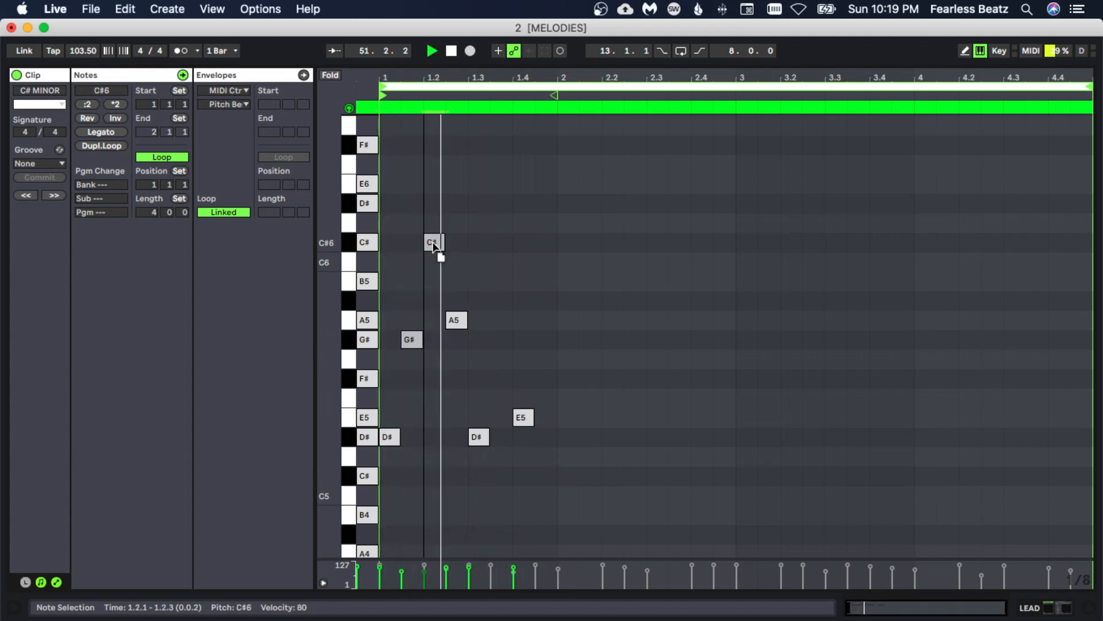
{"action": "left_click_drag", "start_coordinate": [433, 246], "coordinate": [442, 321]}
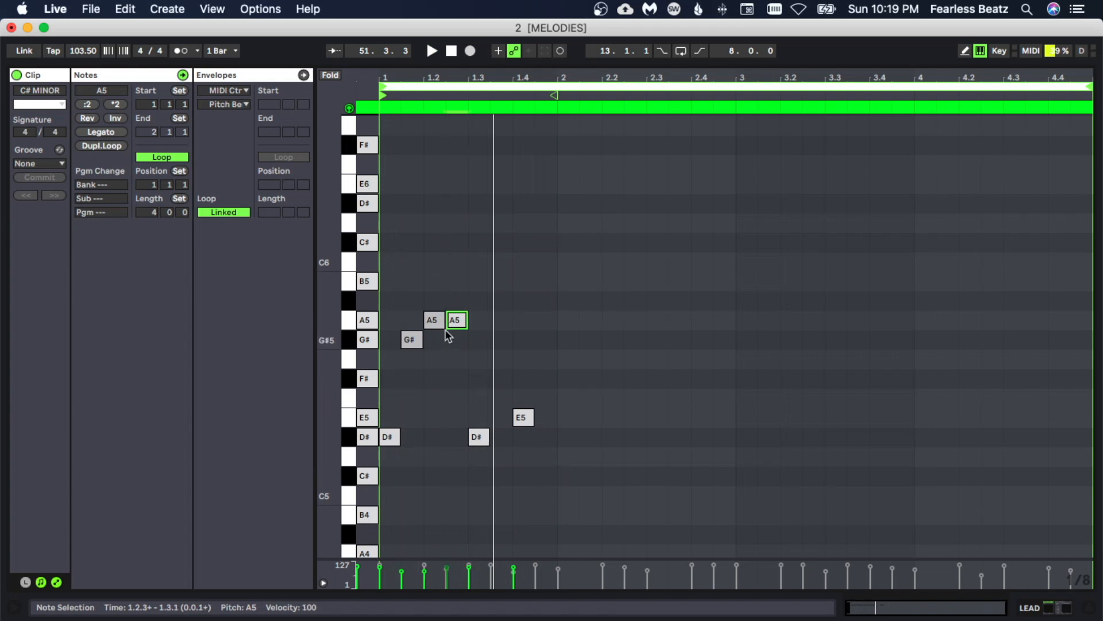
{"action": "left_click", "coordinate": [451, 383]}
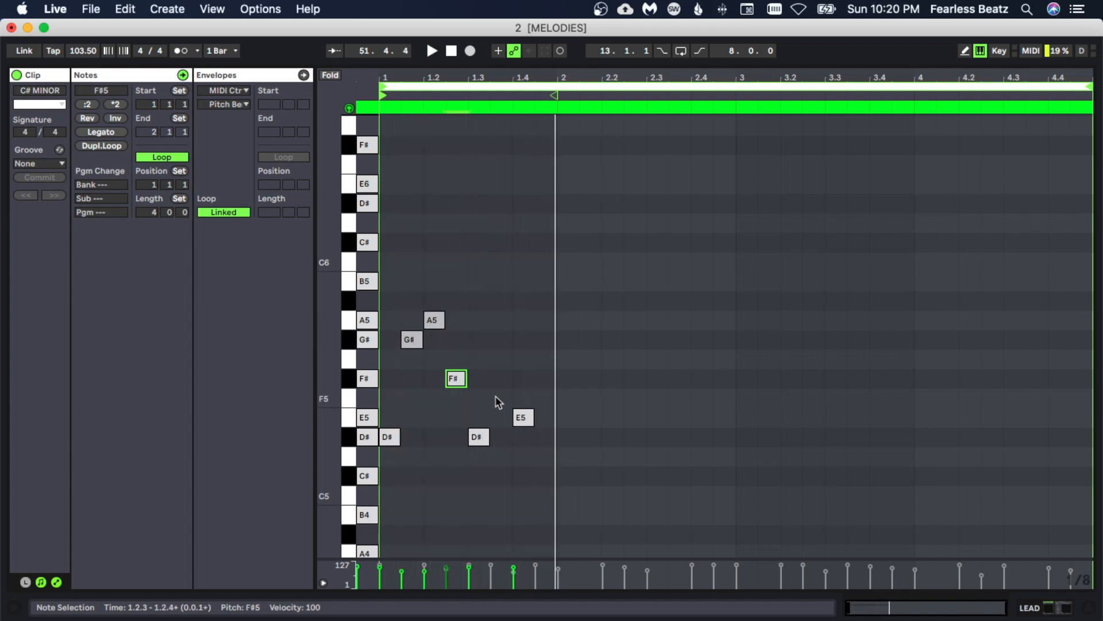
{"action": "scroll", "coordinate": [574, 443], "scroll_direction": "down", "scroll_amount": 2}
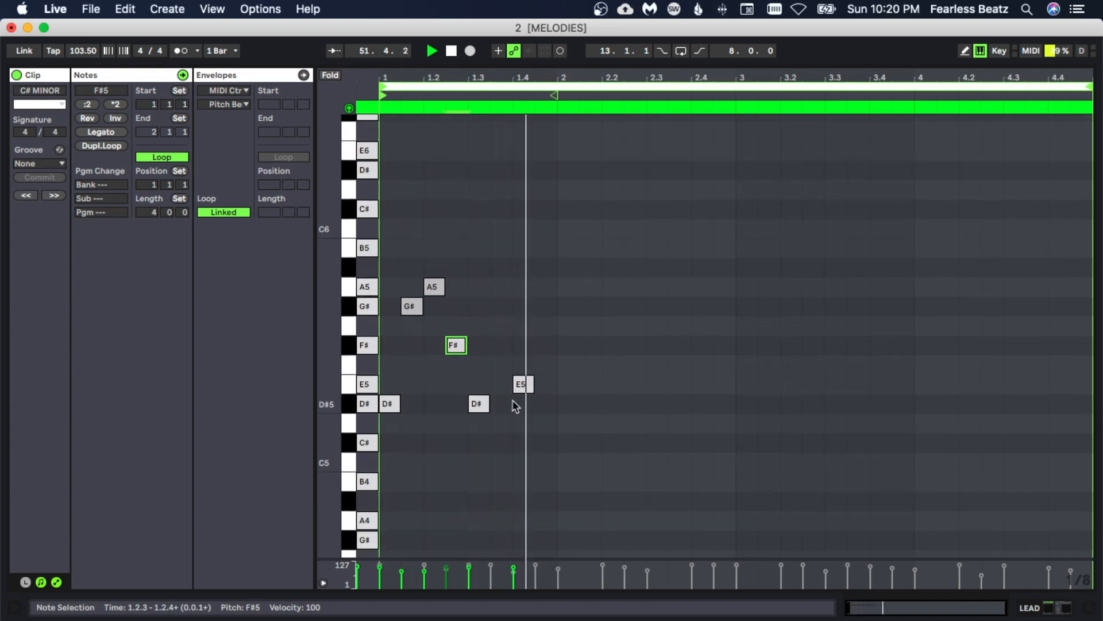
Reduce the phrase to D#5, G#5, A5 and F#5, duplicate it to fill all four bars and play it back
{"action": "key", "text": "space"}
{"action": "left_click_drag", "start_coordinate": [467, 422], "coordinate": [388, 255]}
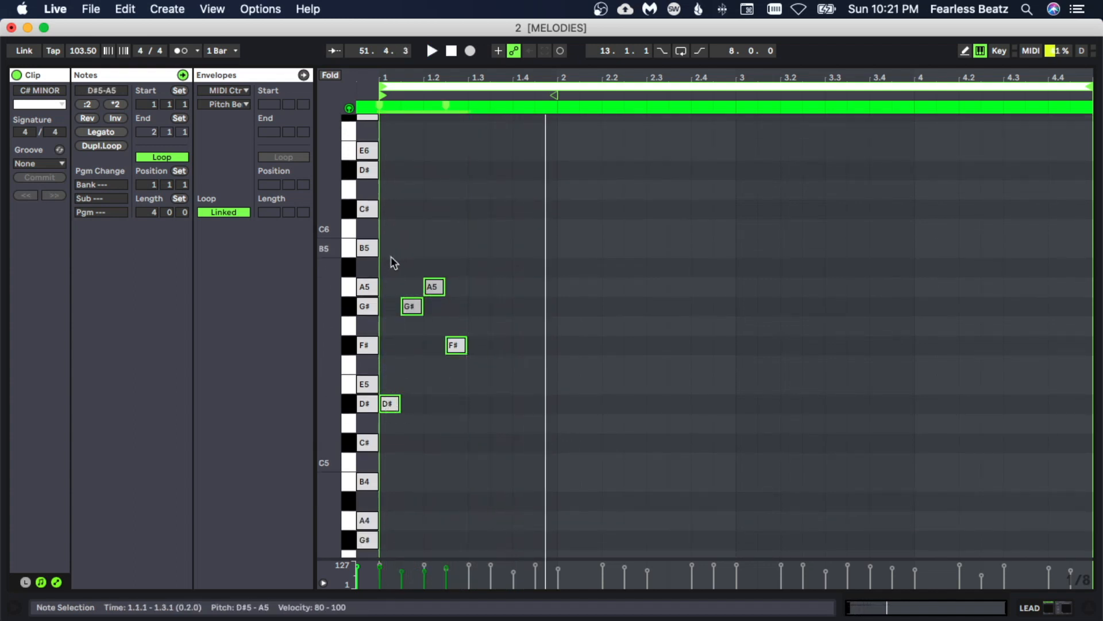
{"action": "key", "text": "ctrl+d"}
{"action": "key", "text": "ctrl+d"}
{"action": "key", "text": "ctrl+d"}
{"action": "key", "text": "ctrl+d"}
{"action": "key", "text": "ctrl+d"}
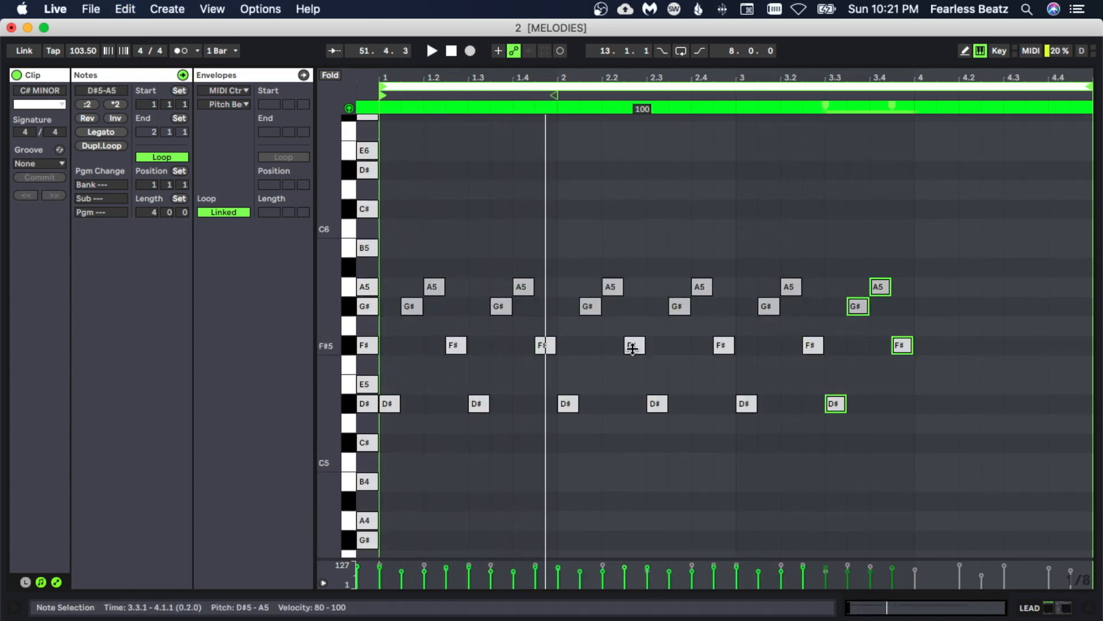
{"action": "key", "text": "ctrl+d"}
{"action": "key", "text": "ctrl+d"}
{"action": "key", "text": "space"}
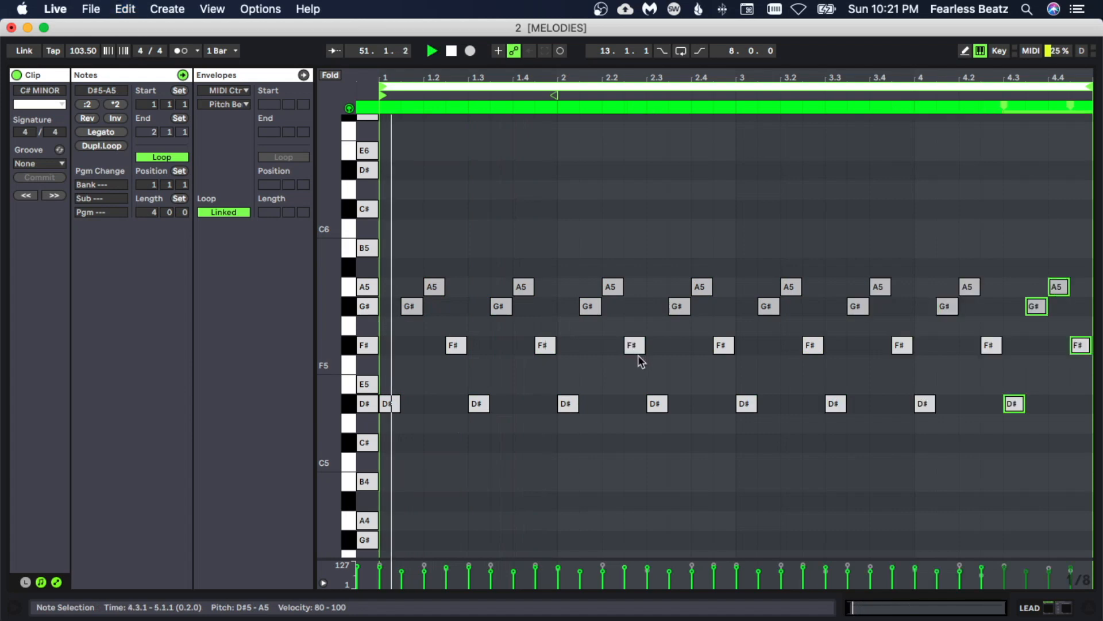
Delete the D#5 notes at 1.3, 2.3, 3.3 and 4.3, and play back the thinned pattern
{"action": "left_click", "coordinate": [669, 427]}
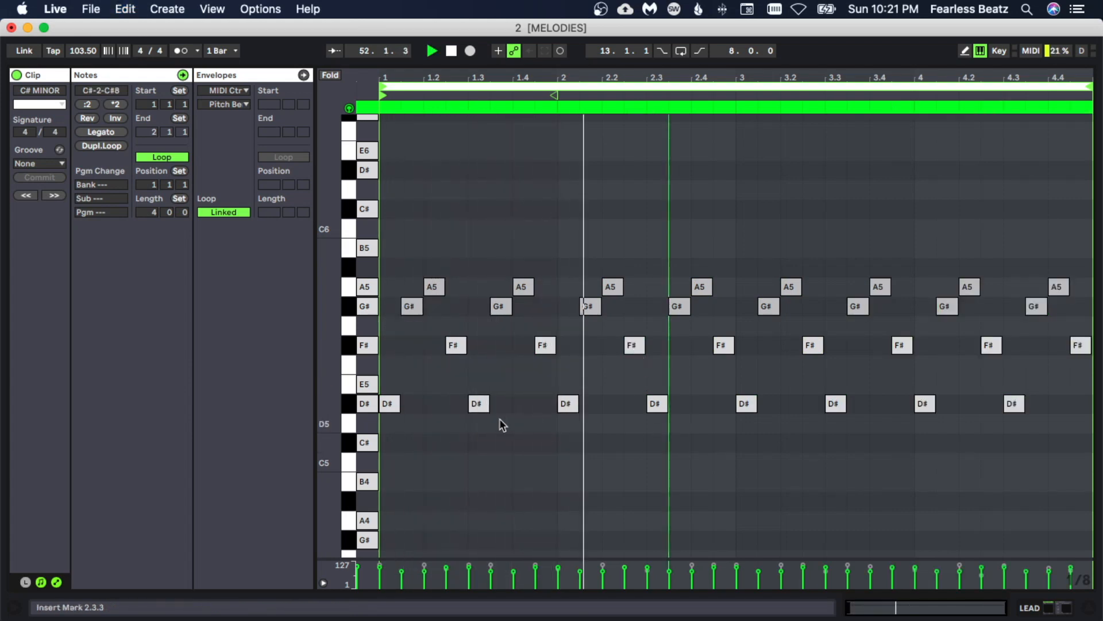
{"action": "left_click", "coordinate": [480, 404]}
{"action": "key", "text": "Delete"}
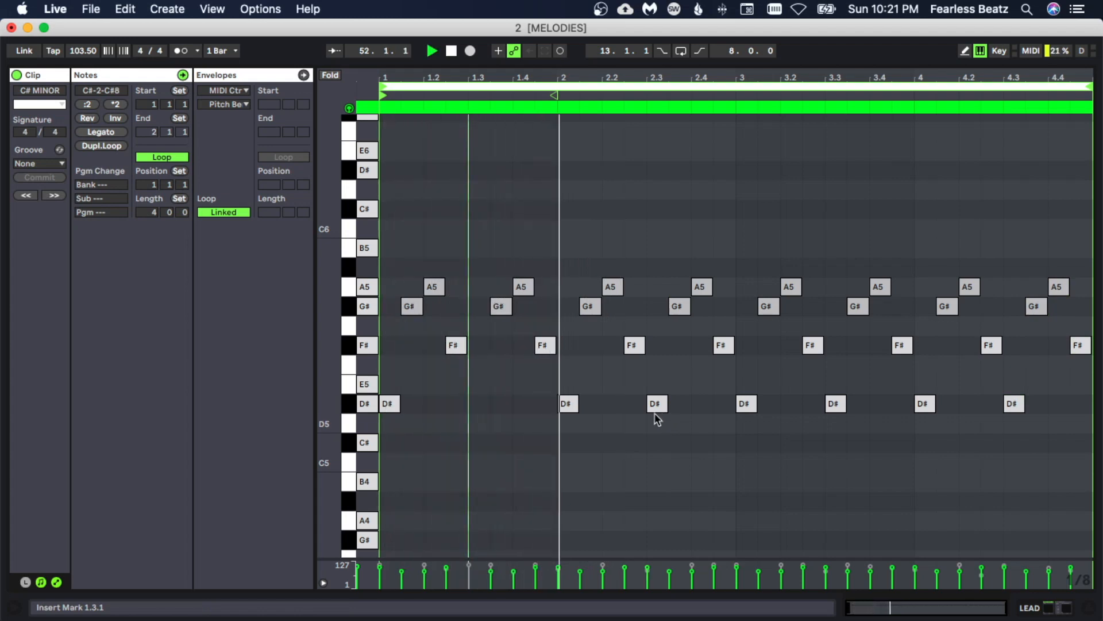
{"action": "left_click", "coordinate": [659, 403]}
{"action": "key", "text": "Delete"}
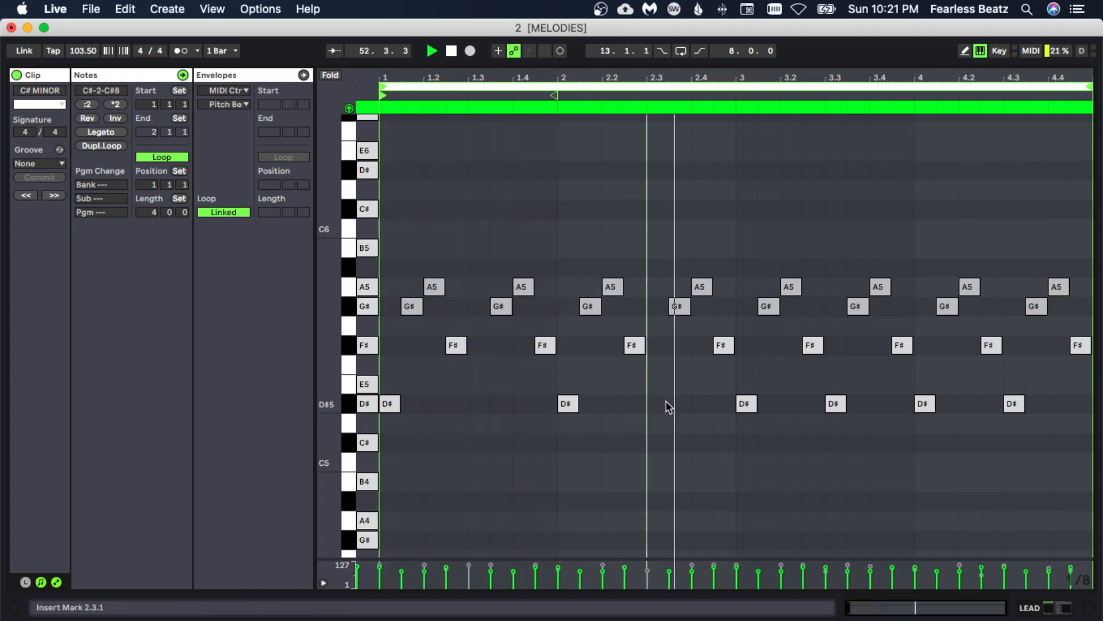
{"action": "key", "text": "space"}
{"action": "left_click", "coordinate": [834, 404]}
{"action": "key", "text": "Delete"}
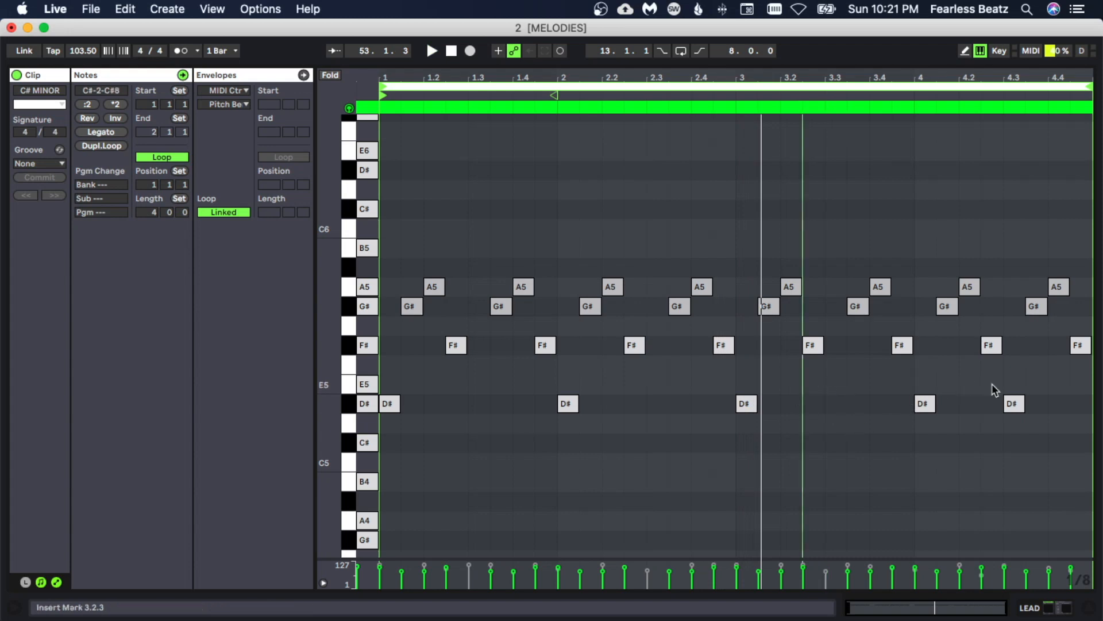
{"action": "key", "text": "space"}
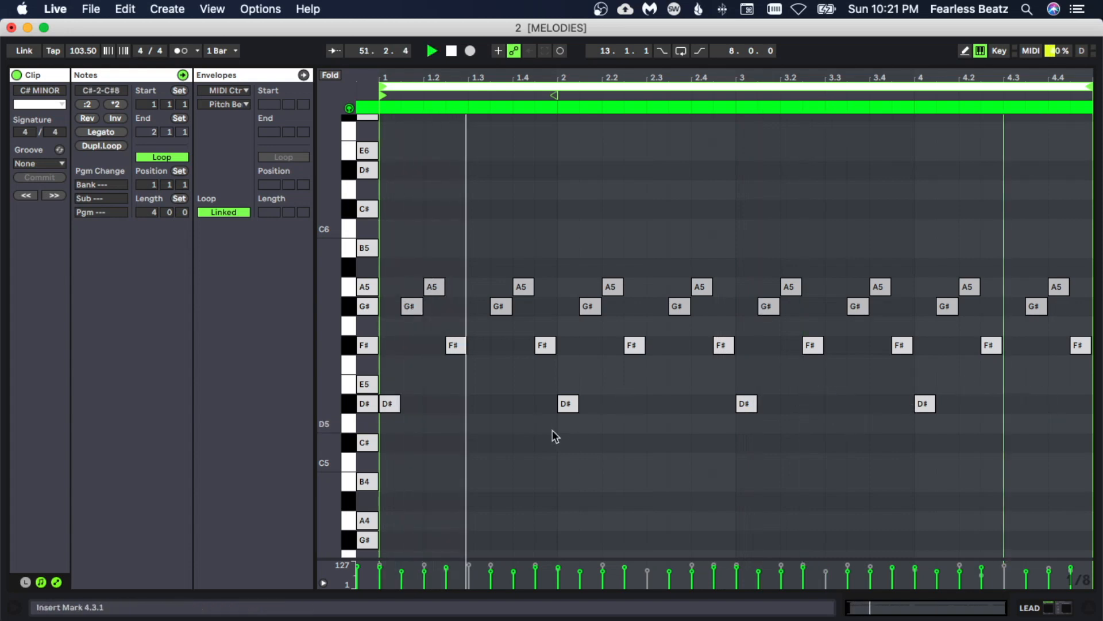
Lower the opening note at 1.1 to C#5, add a D#5 at 1.3 and play back the result
{"action": "left_click", "coordinate": [369, 437]}
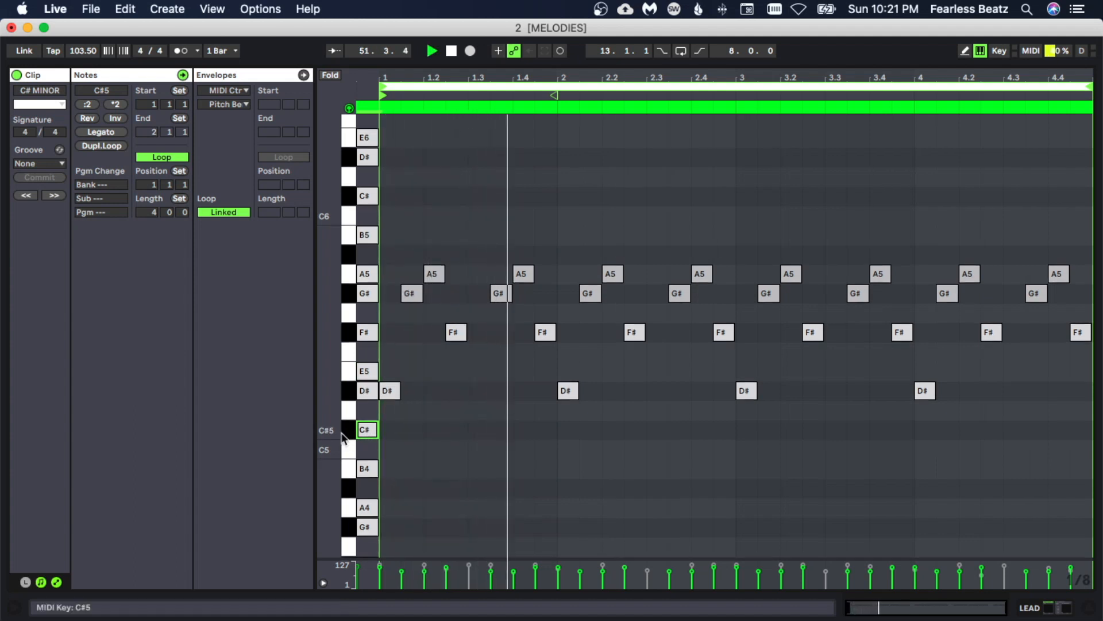
{"action": "key", "text": "space"}
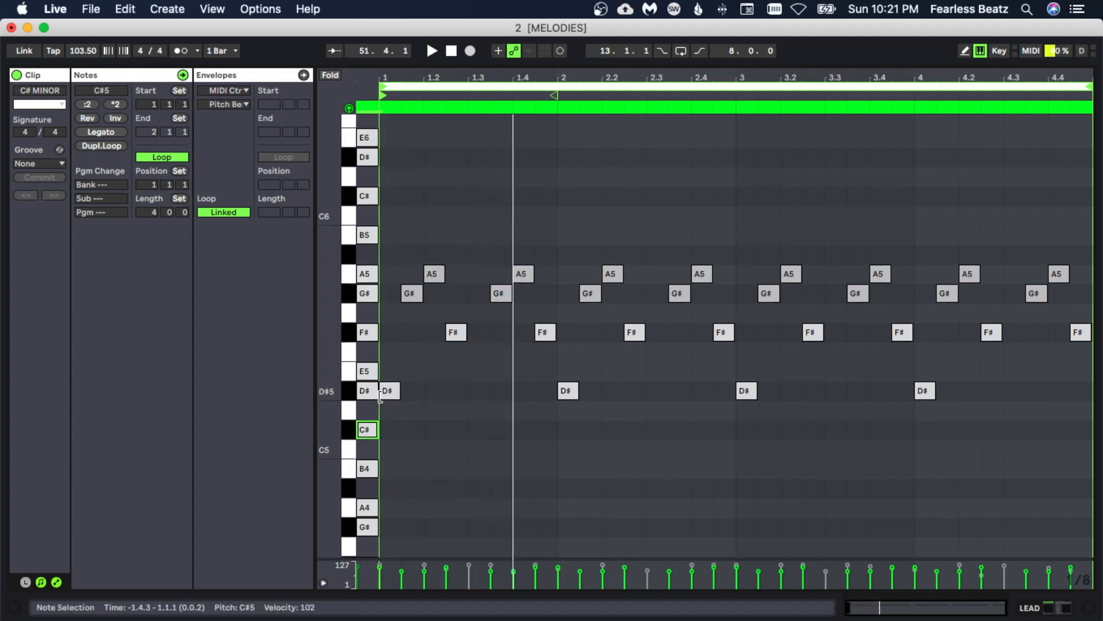
{"action": "left_click_drag", "start_coordinate": [389, 394], "coordinate": [390, 438]}
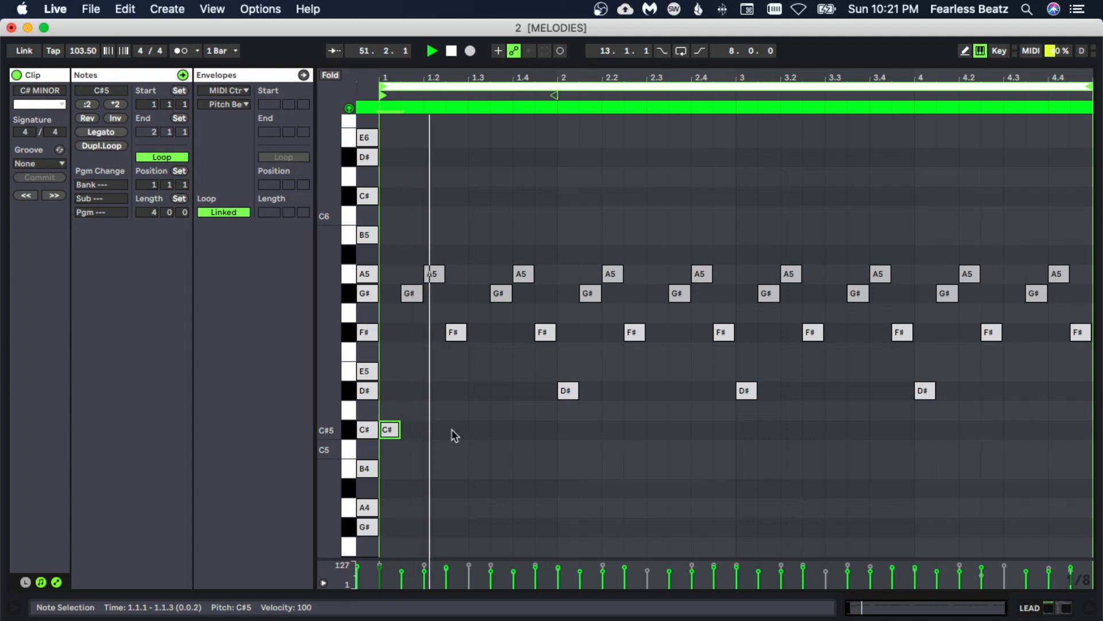
{"action": "double_click", "coordinate": [482, 391]}
{"action": "key", "text": "space"}
{"action": "key", "text": "space"}
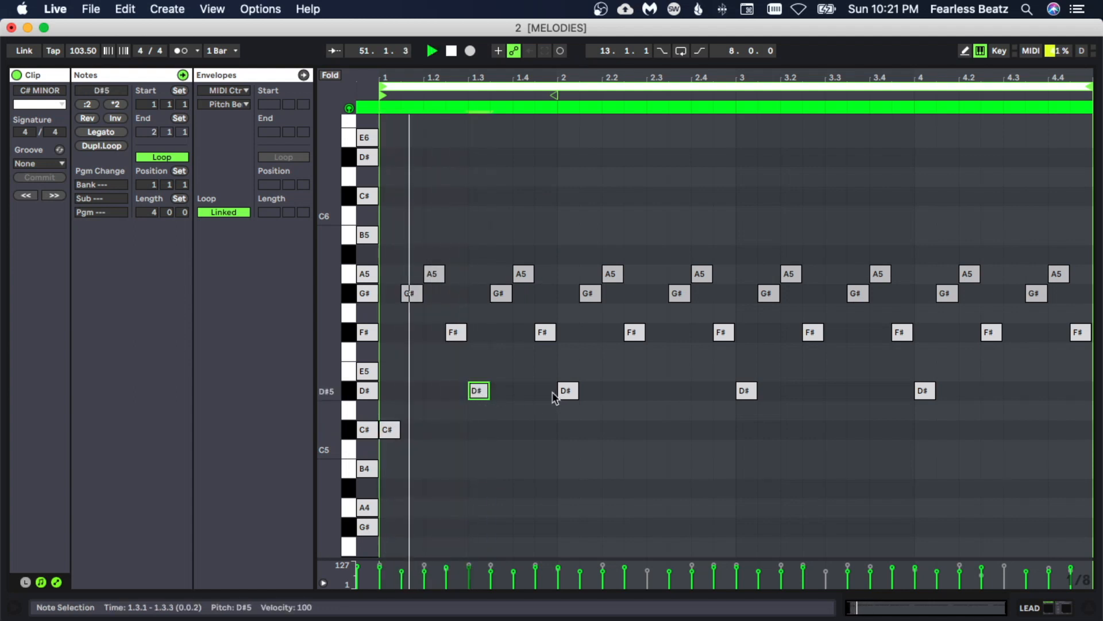
Raise the note at 2.1 to E5, add a D#5 at 2.3 and play back the result
{"action": "left_click_drag", "start_coordinate": [567, 391], "coordinate": [565, 371]}
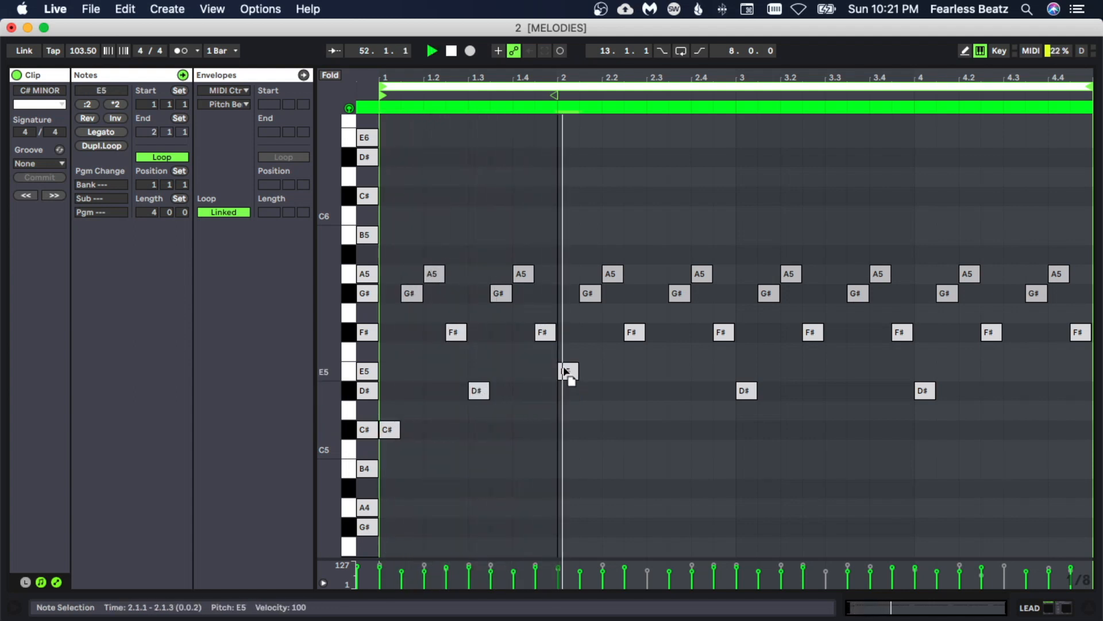
{"action": "key", "text": "space"}
{"action": "double_click", "coordinate": [657, 391]}
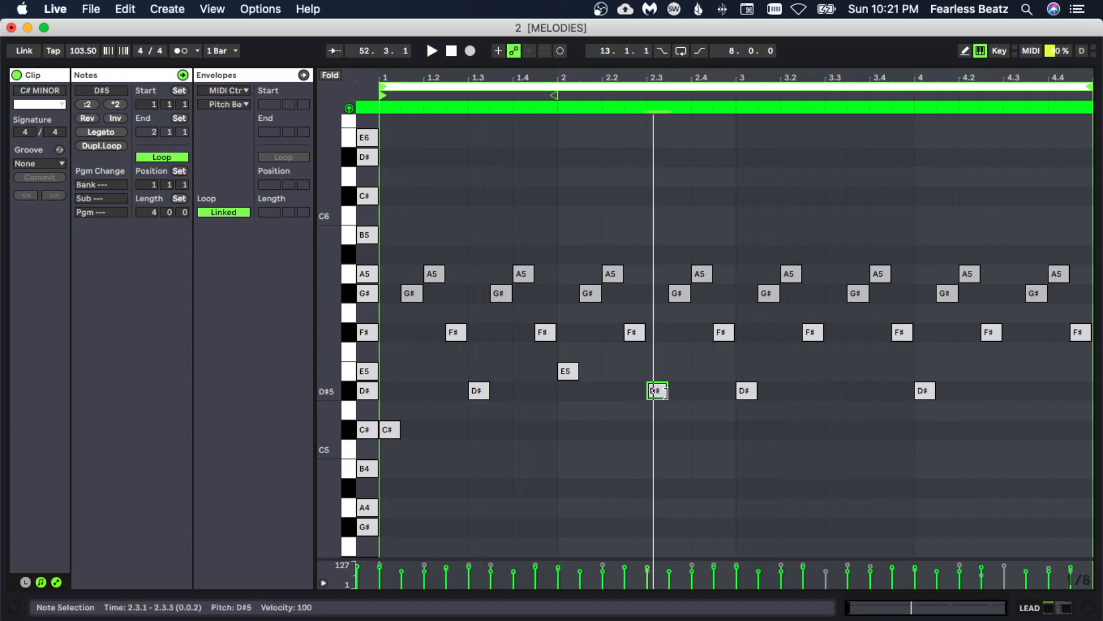
{"action": "key", "text": "space"}
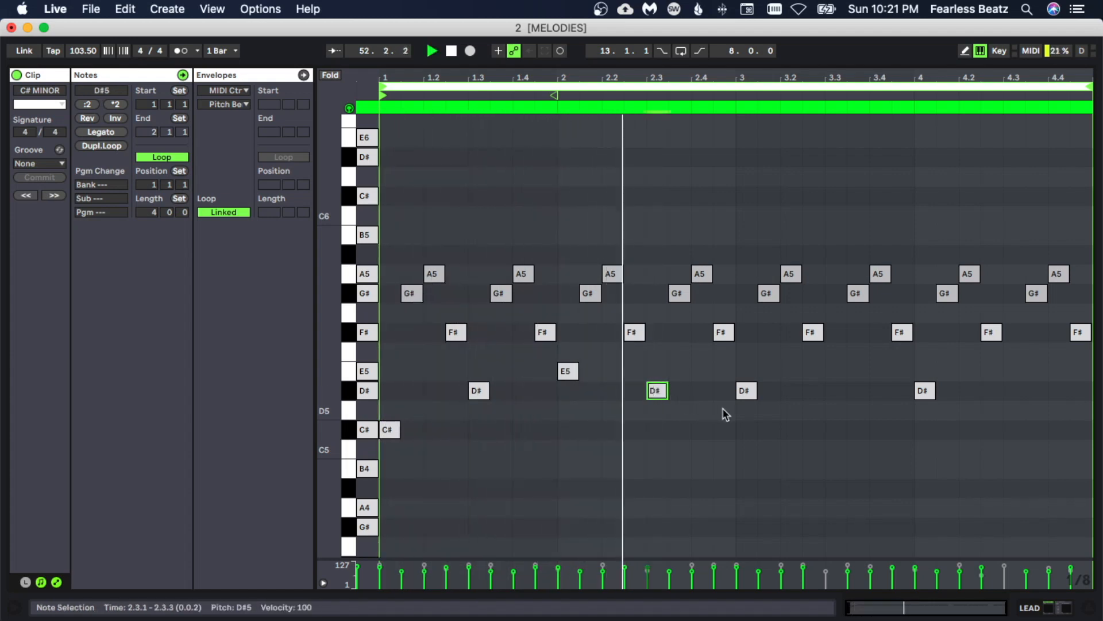
Add a C#5 at 2.4, lower the note at 3.1 to C#5 and play back the pattern
{"action": "key", "text": "space"}
{"action": "double_click", "coordinate": [700, 436]}
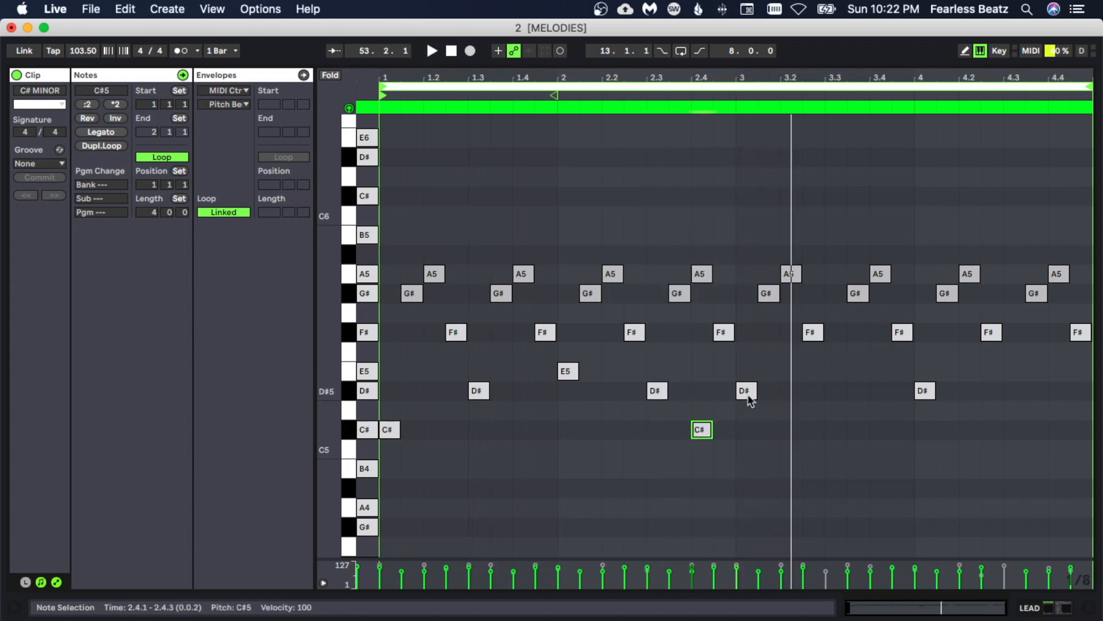
{"action": "left_click_drag", "start_coordinate": [749, 396], "coordinate": [752, 417]}
{"action": "key", "text": "space"}
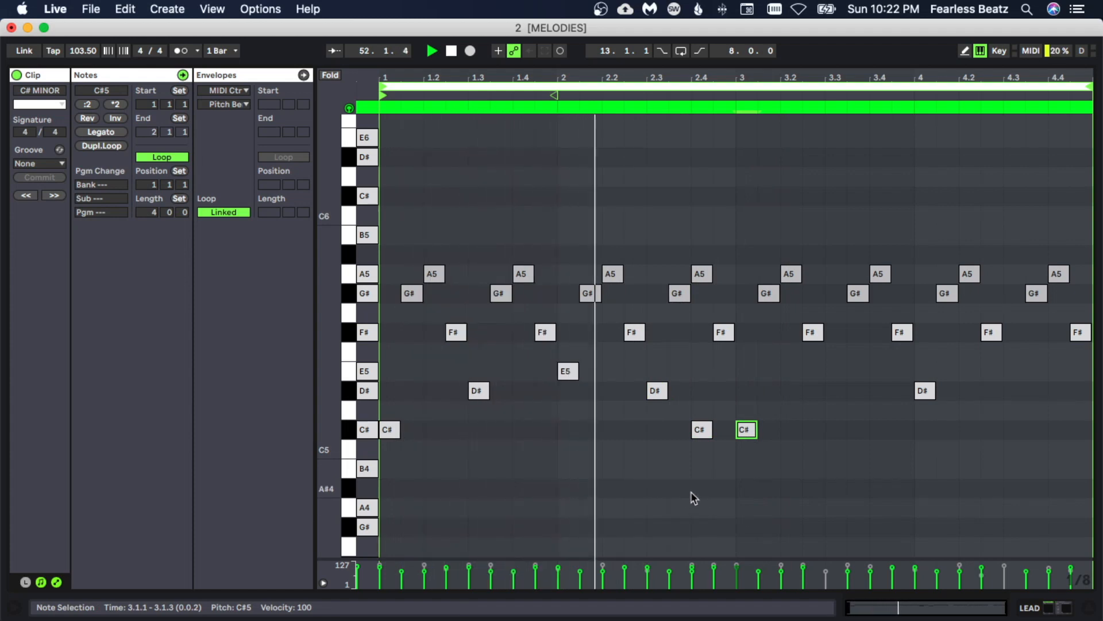
Remove the C#5 at 2.4 and complete bars 3 and 4 with D#5 at 3.3, E5 at 4.1, D#5 at 4.3 and C#5 at 4.4
{"action": "scroll", "coordinate": [692, 494], "scroll_direction": "down", "scroll_amount": 2}
{"action": "scroll", "coordinate": [692, 495], "scroll_direction": "down", "scroll_amount": 4}
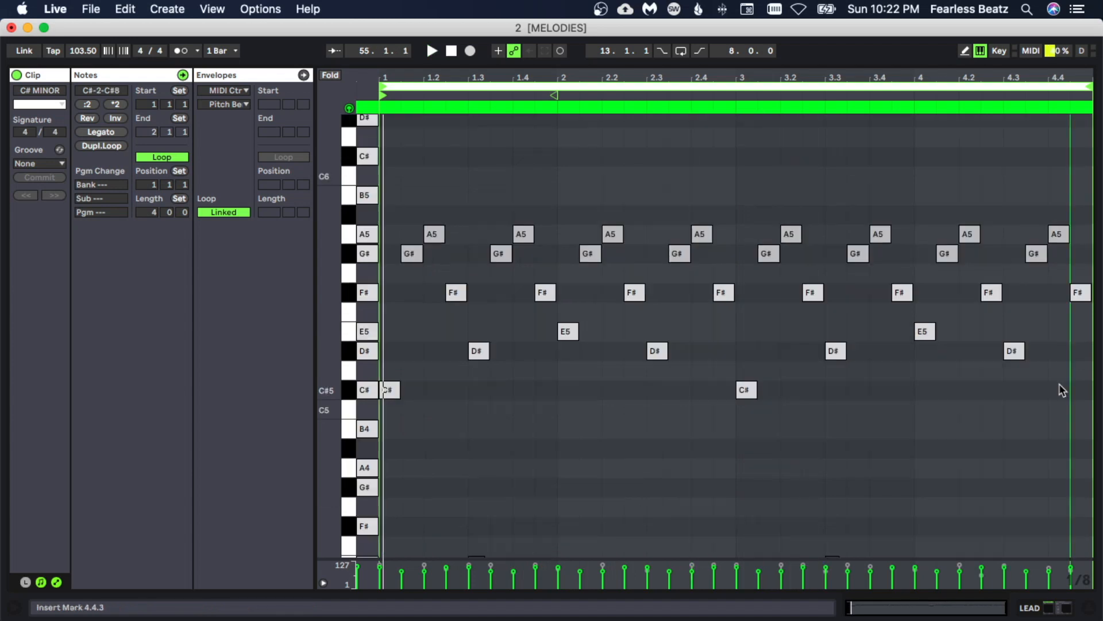
{"action": "double_click", "coordinate": [1062, 388]}
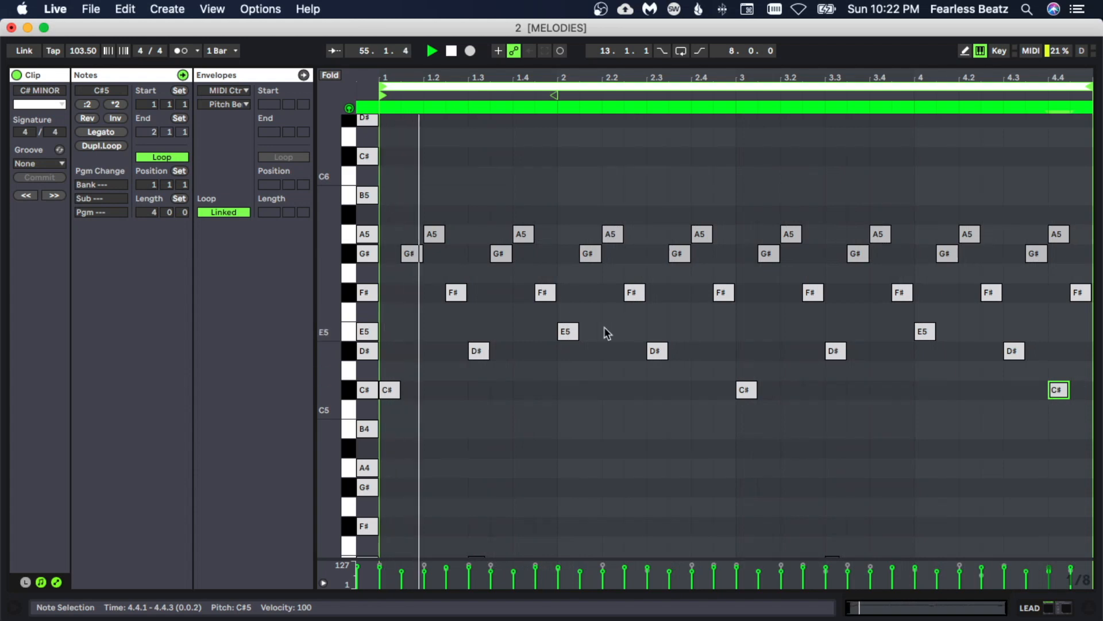
Lengthen the F#2 bass note at 2.1 to fill bar 2 and play back the pattern
{"action": "scroll", "coordinate": [598, 344], "scroll_direction": "down", "scroll_amount": 2}
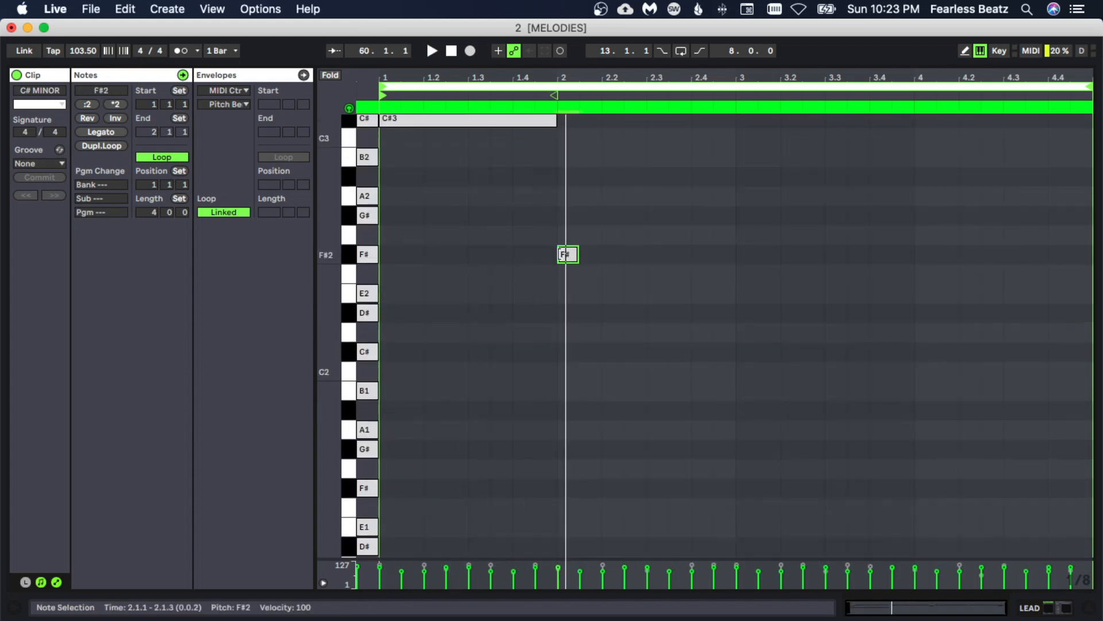
{"action": "scroll", "coordinate": [606, 368], "scroll_direction": "up", "scroll_amount": 5}
{"action": "key", "text": "space"}
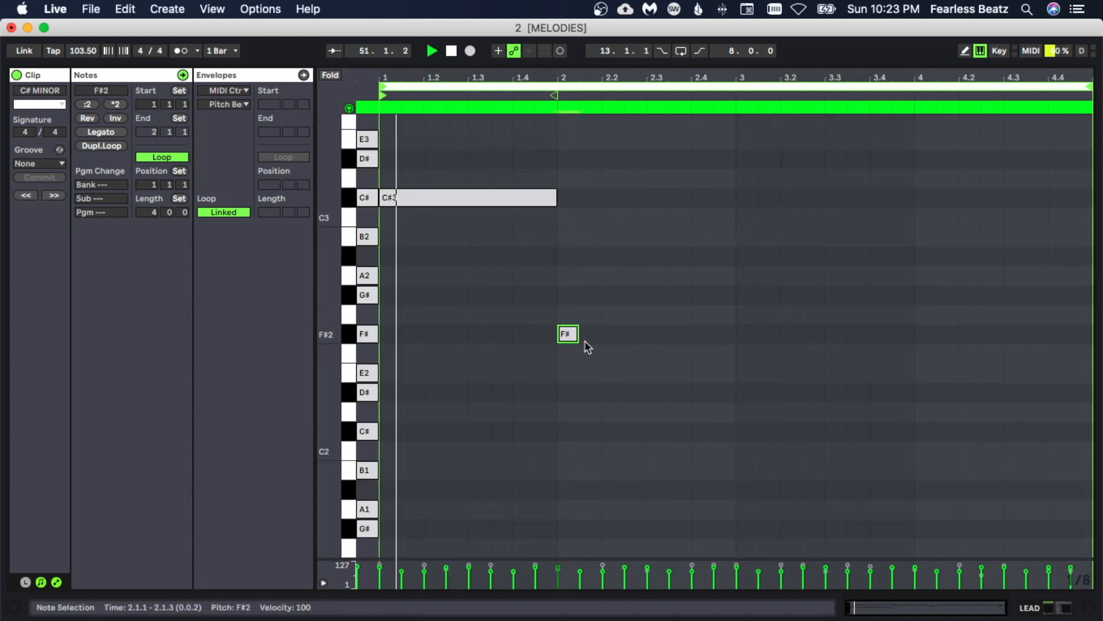
{"action": "left_click_drag", "start_coordinate": [579, 336], "coordinate": [731, 340]}
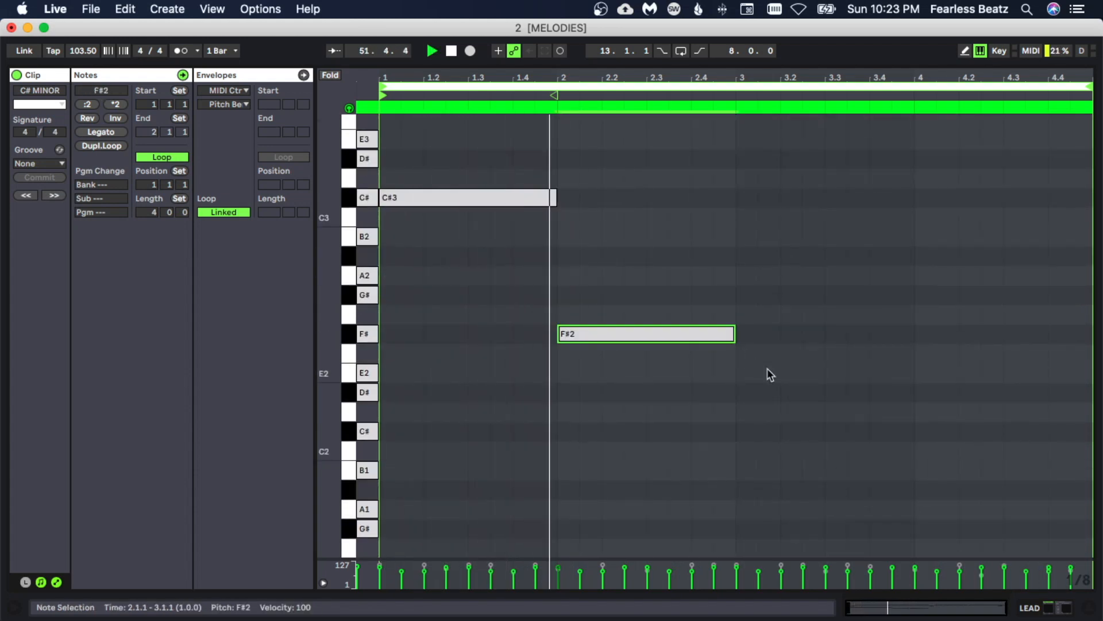
{"action": "scroll", "coordinate": [756, 373], "scroll_direction": "up", "scroll_amount": 3}
{"action": "scroll", "coordinate": [750, 410], "scroll_direction": "up", "scroll_amount": 5}
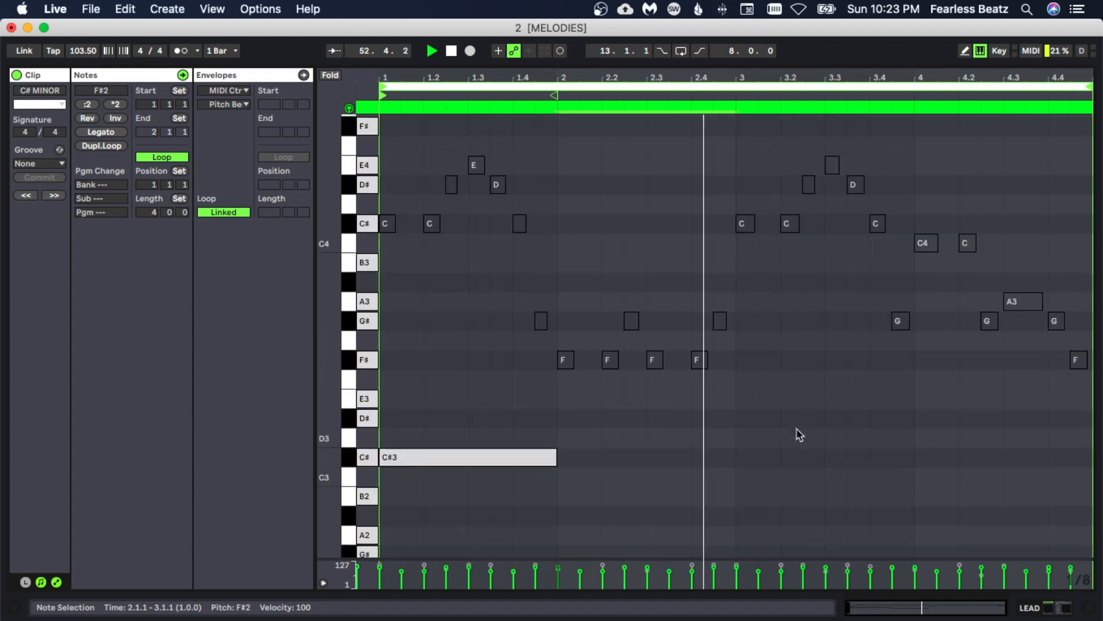
{"action": "scroll", "coordinate": [796, 431], "scroll_direction": "down", "scroll_amount": 3}
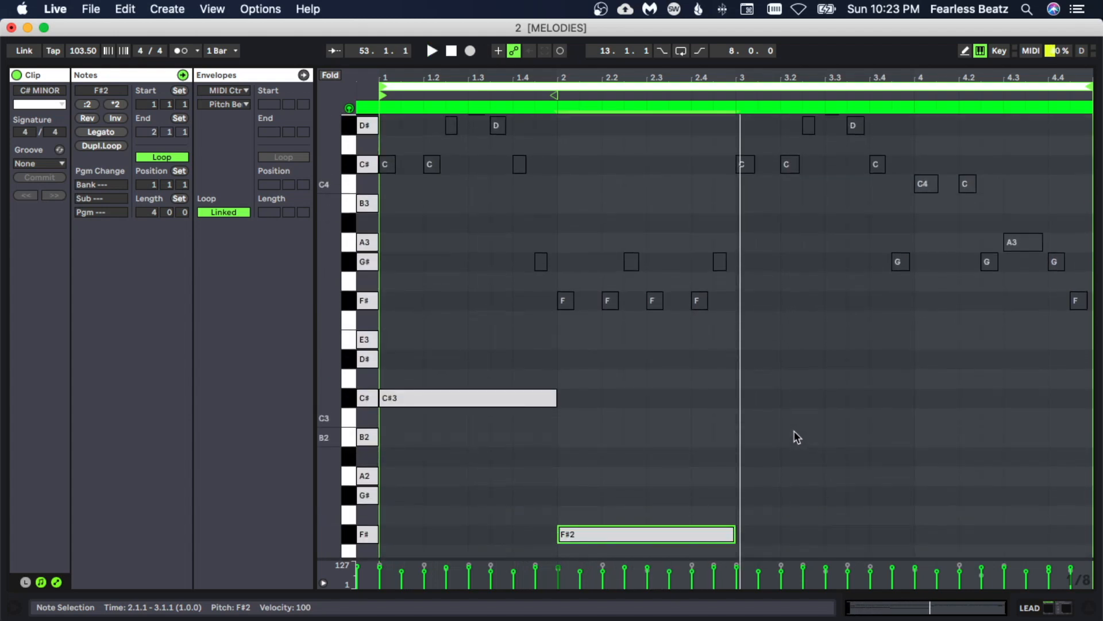
Place a full-bar C#3 bass note in bar 3 and a full-bar G#2 in bar 4
{"action": "left_click", "coordinate": [519, 397]}
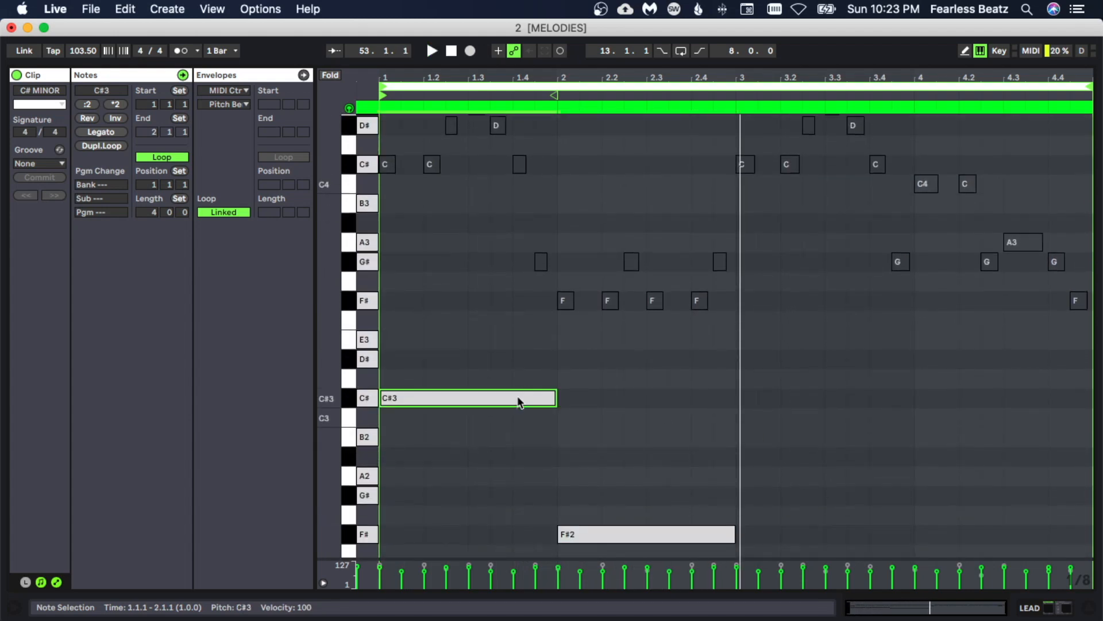
{"action": "left_click_drag", "start_coordinate": [518, 396], "coordinate": [858, 400]}
{"action": "scroll", "coordinate": [944, 442], "scroll_direction": "down", "scroll_amount": 1}
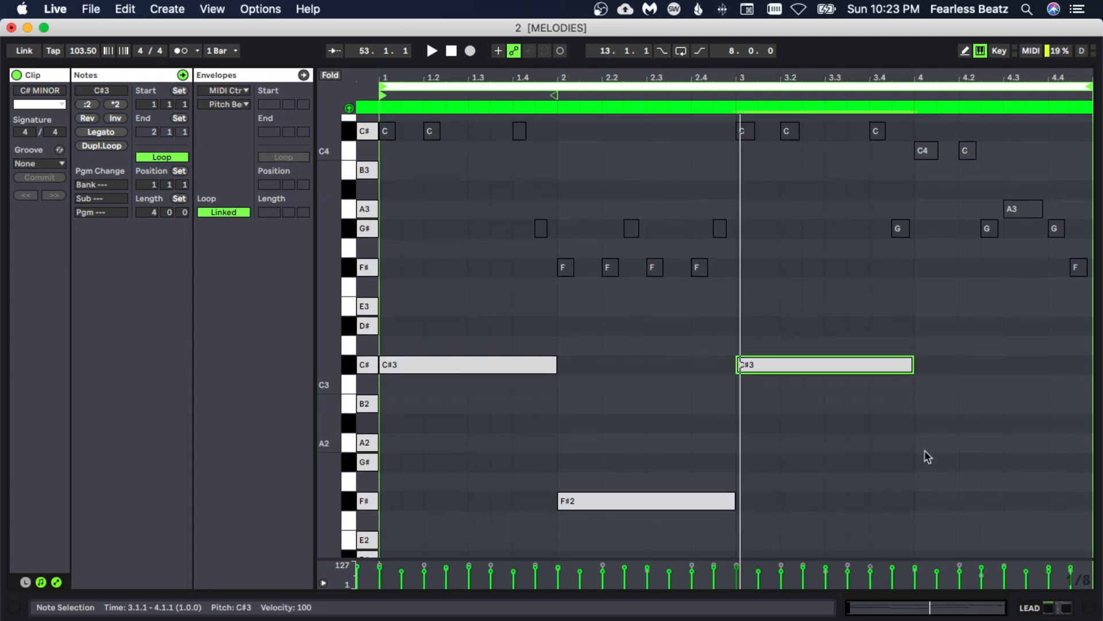
{"action": "double_click", "coordinate": [925, 449]}
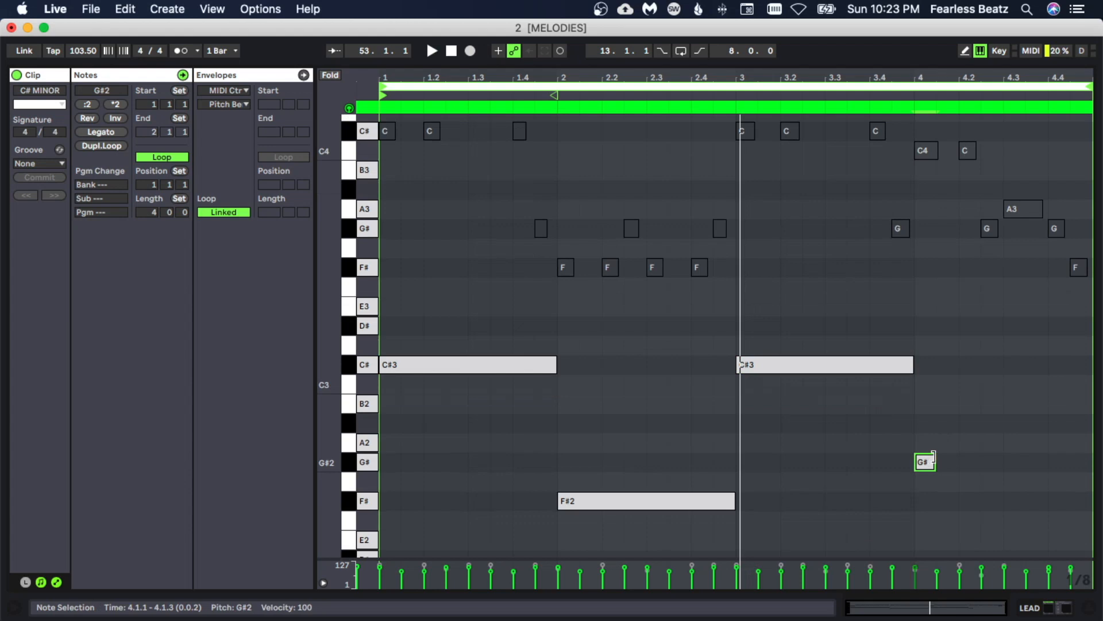
{"action": "left_click_drag", "start_coordinate": [933, 457], "coordinate": [1081, 446]}
Lower the C#3 bass notes in bars 1 and 3 by one octave to C#2
{"action": "left_click_drag", "start_coordinate": [460, 317], "coordinate": [816, 379]}
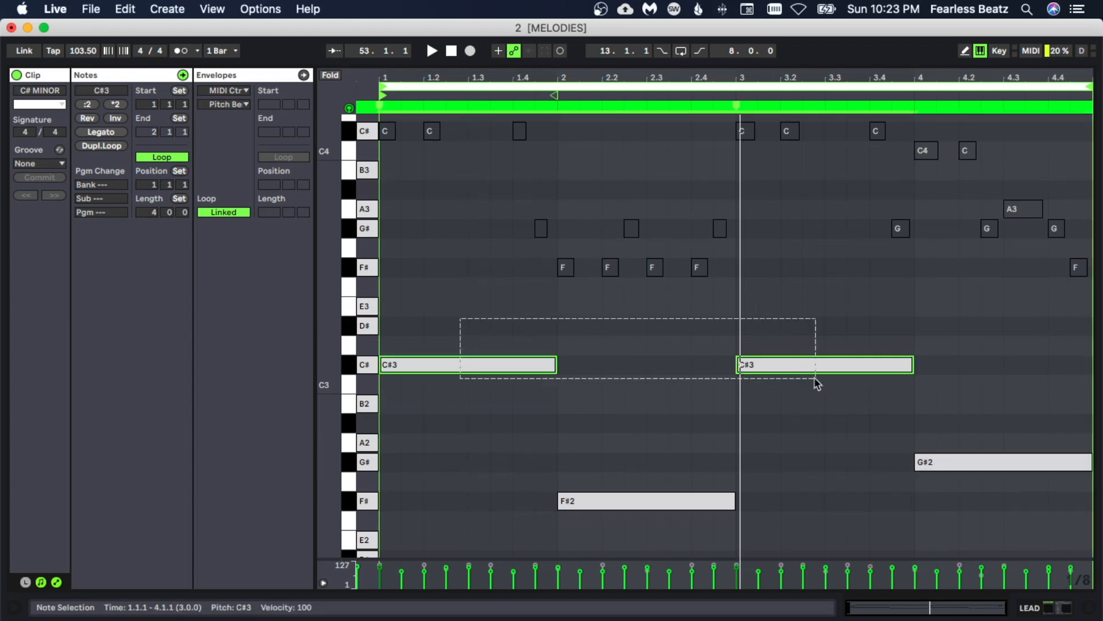
{"action": "key", "text": "shift+Down"}
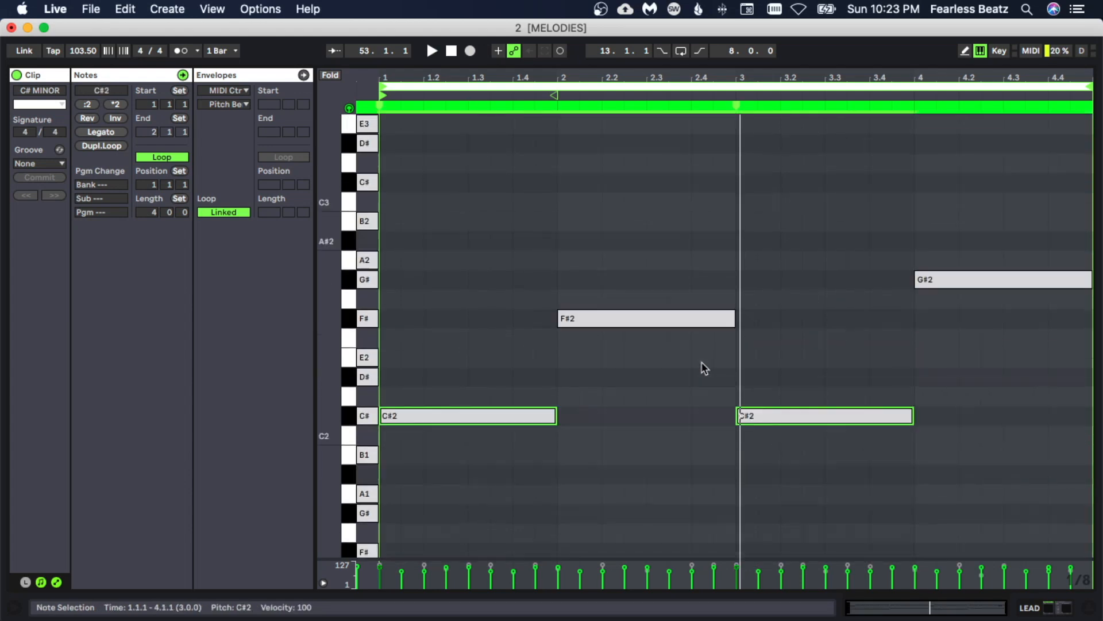
{"action": "left_click", "coordinate": [623, 438]}
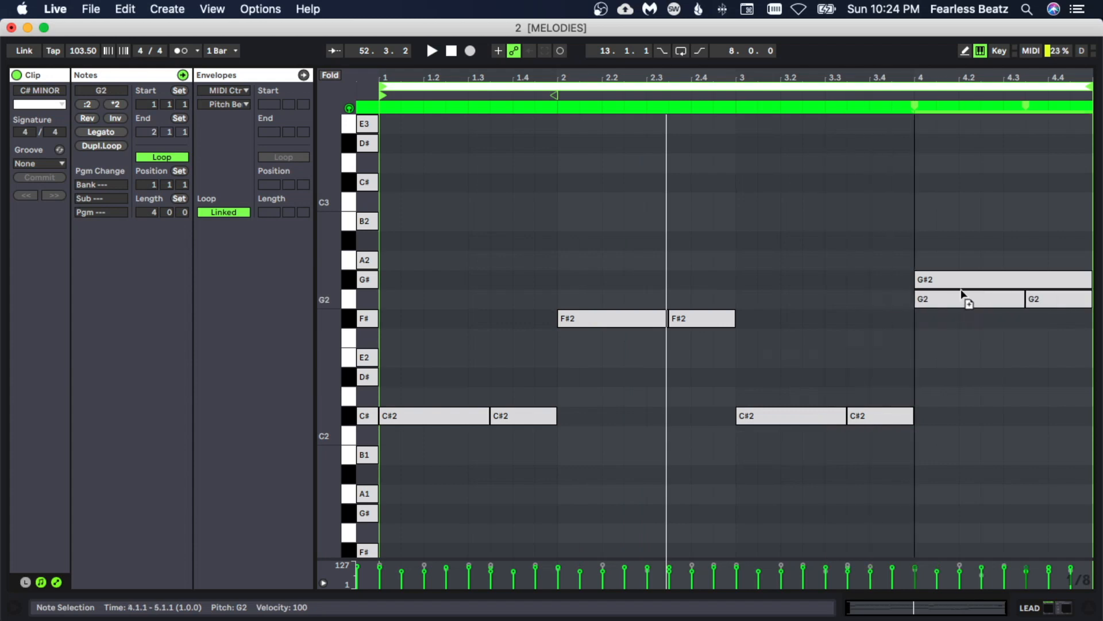
Raise the two split G2 bass notes in bar 4 to G#2 and play back the bass line
{"action": "key", "text": "Up"}
{"action": "key", "text": "space"}
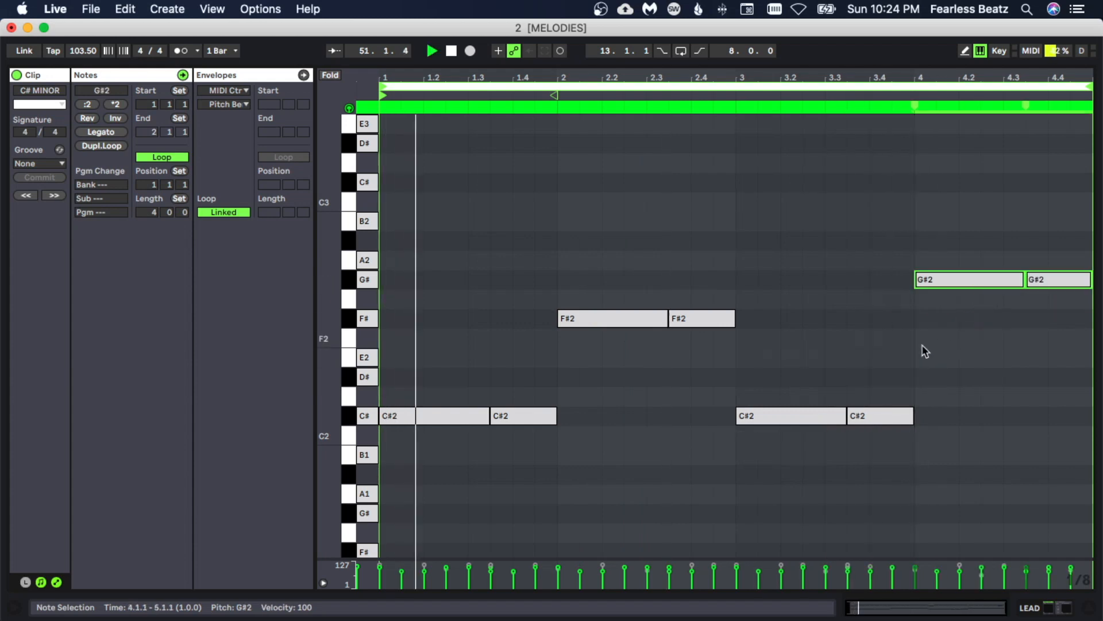
{"action": "left_click", "coordinate": [922, 343]}
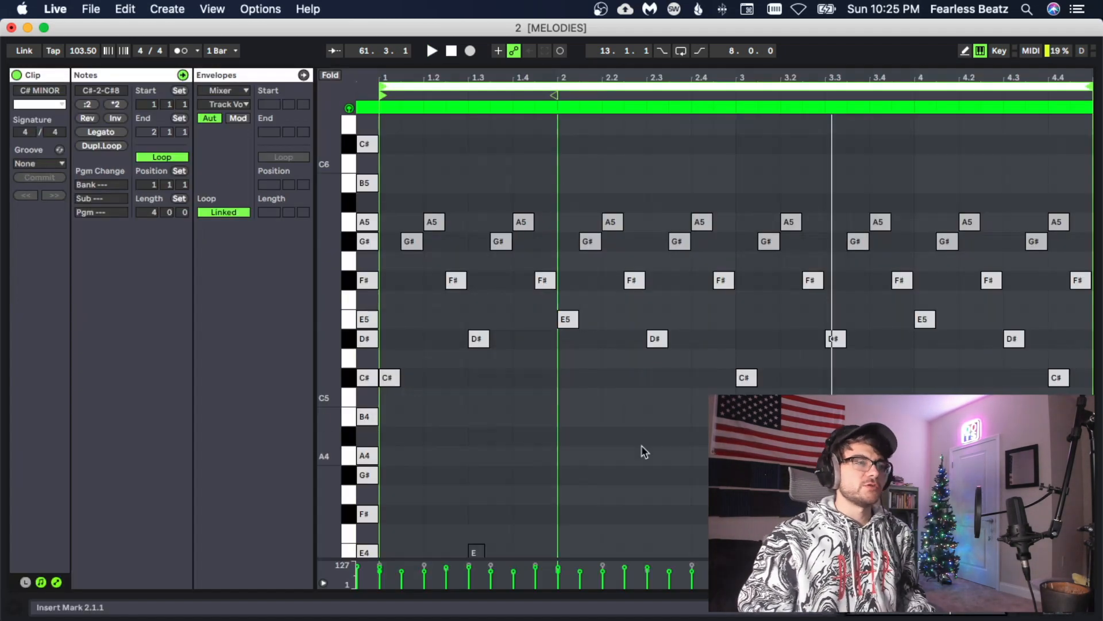
Play back the layered melody, check the track overview and reopen the LEAD track's C# MINOR clip
{"action": "scroll", "coordinate": [642, 440], "scroll_direction": "down", "scroll_amount": 3}
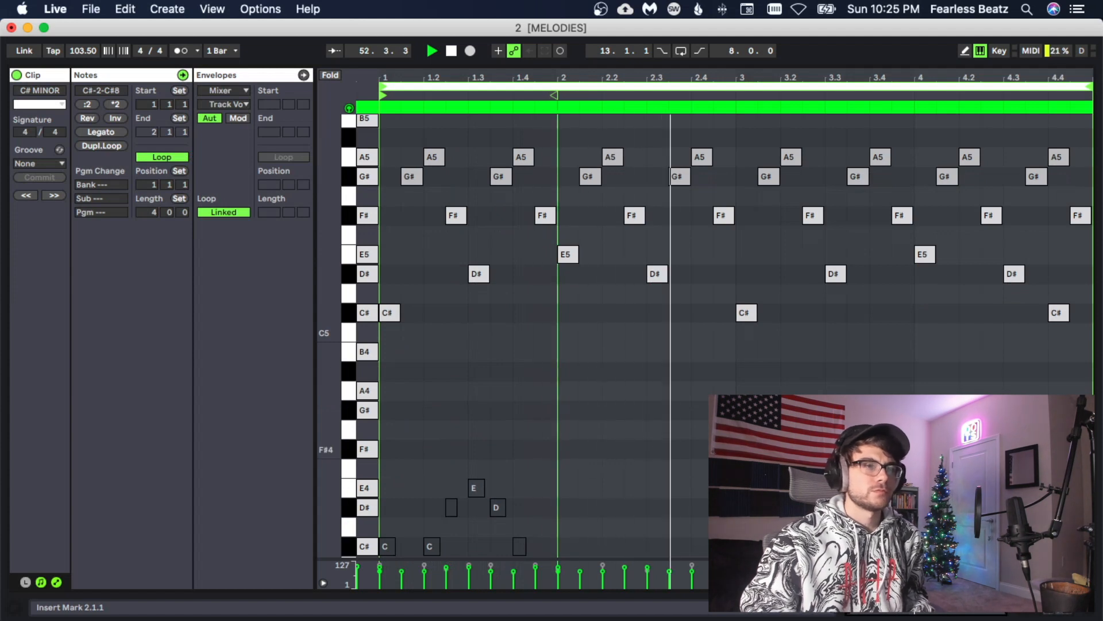
{"action": "key", "text": "space"}
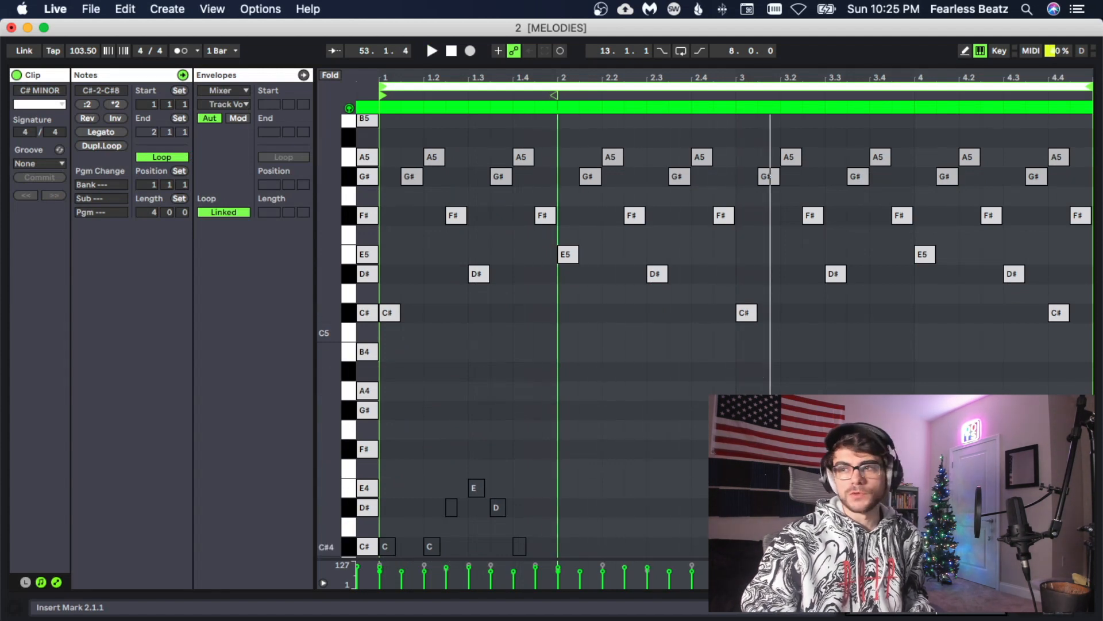
{"action": "key", "text": "shift+Tab"}
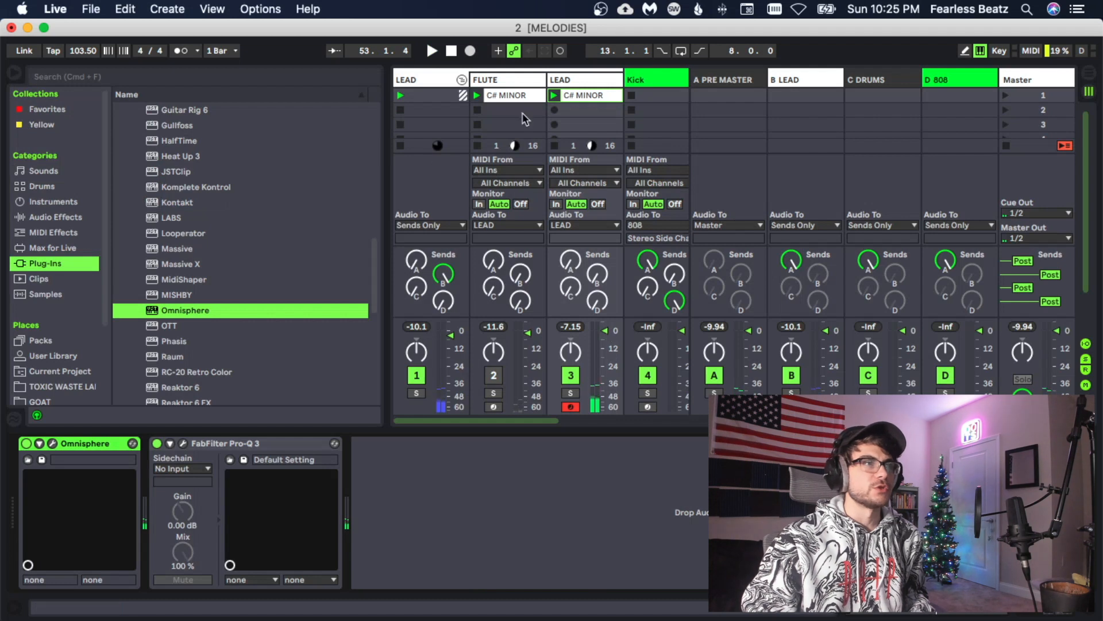
{"action": "double_click", "coordinate": [577, 97]}
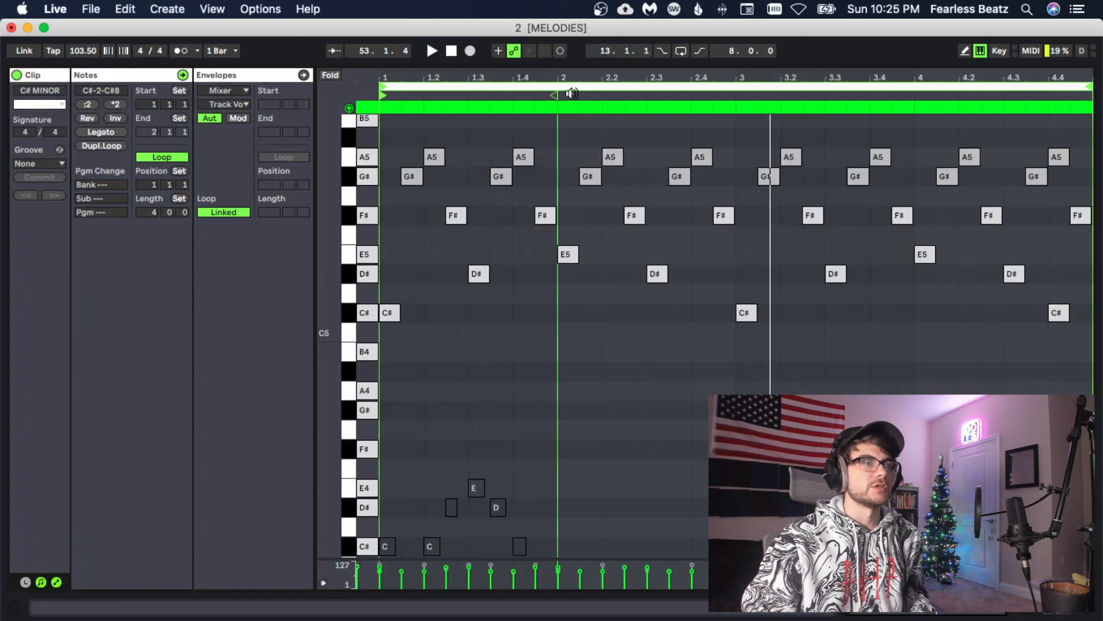
Lower the bass notes in bar 1 to A1 and those in bar 2 to F#1, playing back the change
{"action": "left_click_drag", "start_coordinate": [400, 314], "coordinate": [404, 401]}
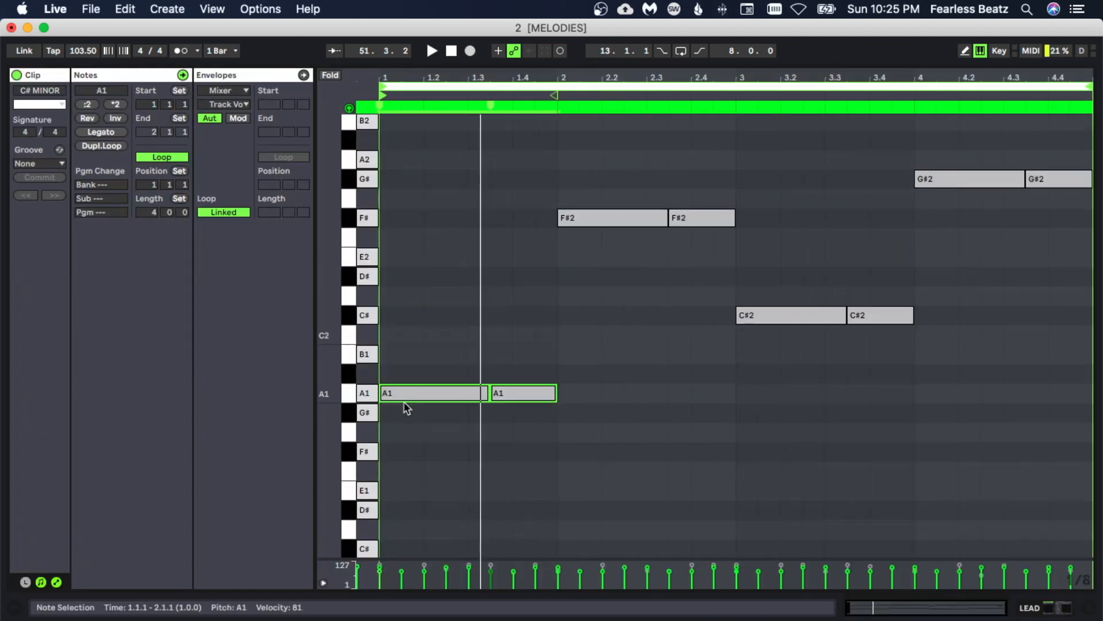
{"action": "key", "text": "space"}
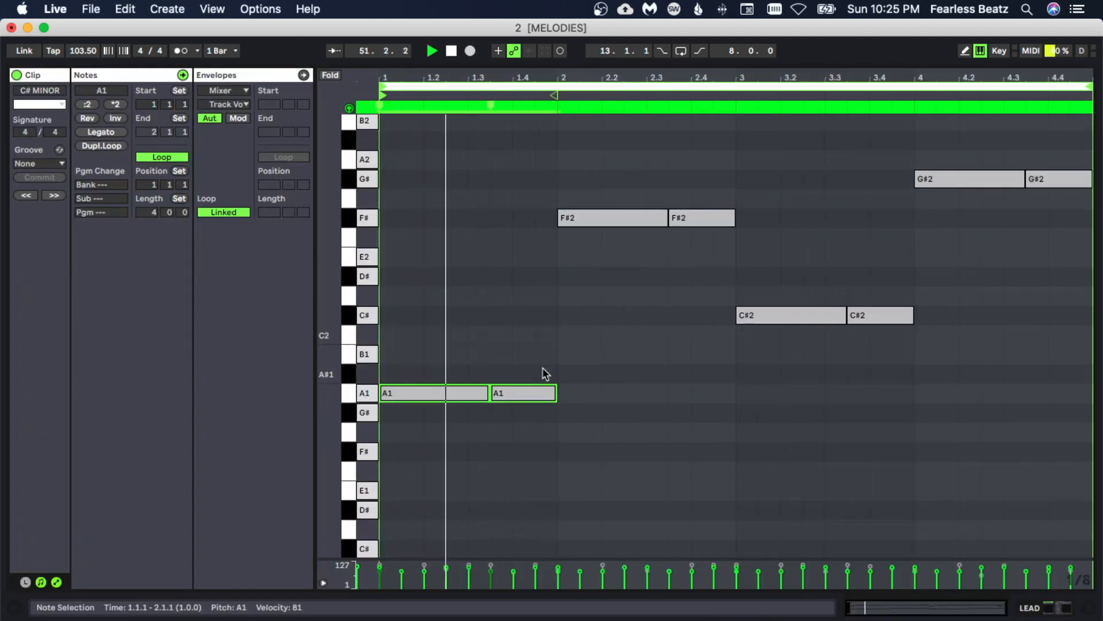
{"action": "left_click_drag", "start_coordinate": [539, 202], "coordinate": [701, 248]}
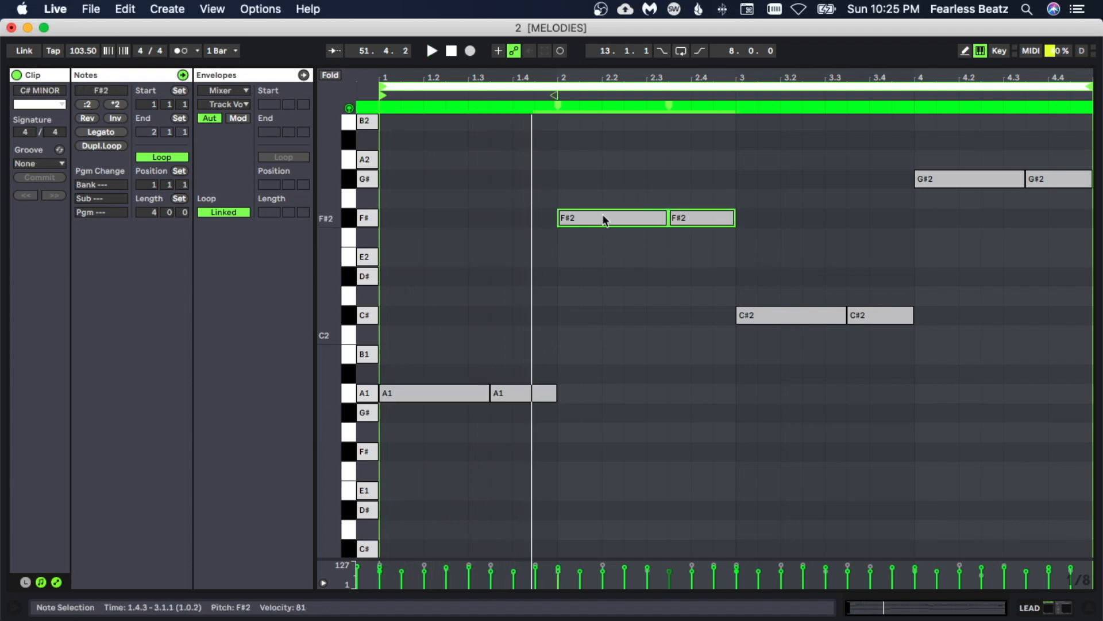
{"action": "left_click_drag", "start_coordinate": [604, 218], "coordinate": [596, 454]}
Lower the bass notes in bar 3 to A1 and those in bar 4 to G#1, auditioning E1 for bar 4 first
{"action": "left_click_drag", "start_coordinate": [712, 296], "coordinate": [845, 342]}
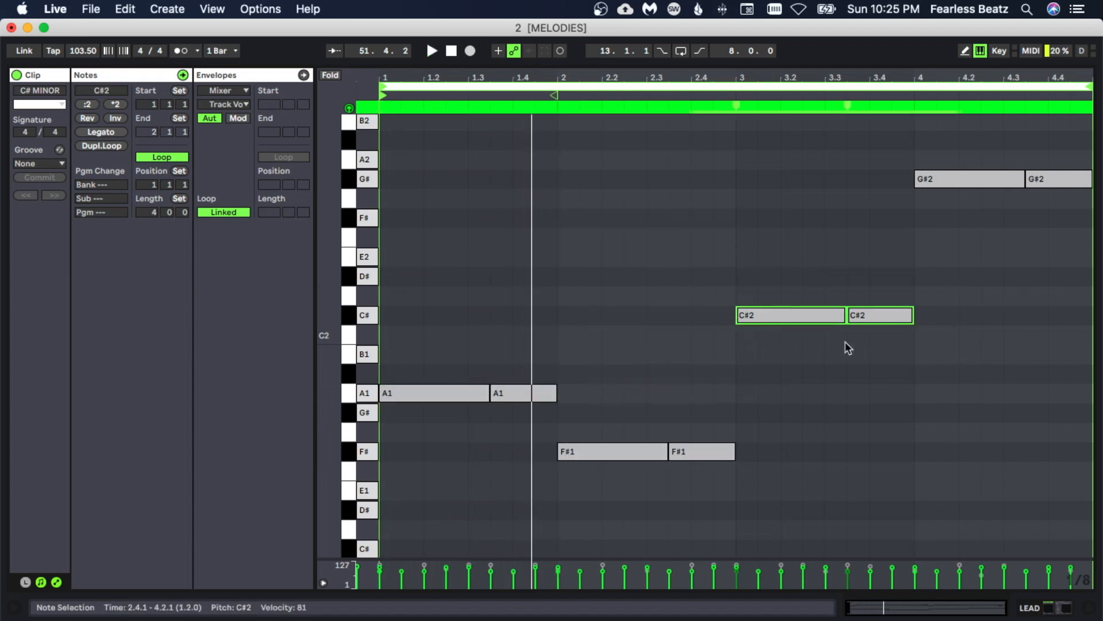
{"action": "left_click_drag", "start_coordinate": [778, 315], "coordinate": [786, 392]}
{"action": "left_click_drag", "start_coordinate": [808, 148], "coordinate": [928, 490]}
{"action": "scroll", "coordinate": [885, 459], "scroll_direction": "down", "scroll_amount": 3}
{"action": "key", "text": "space"}
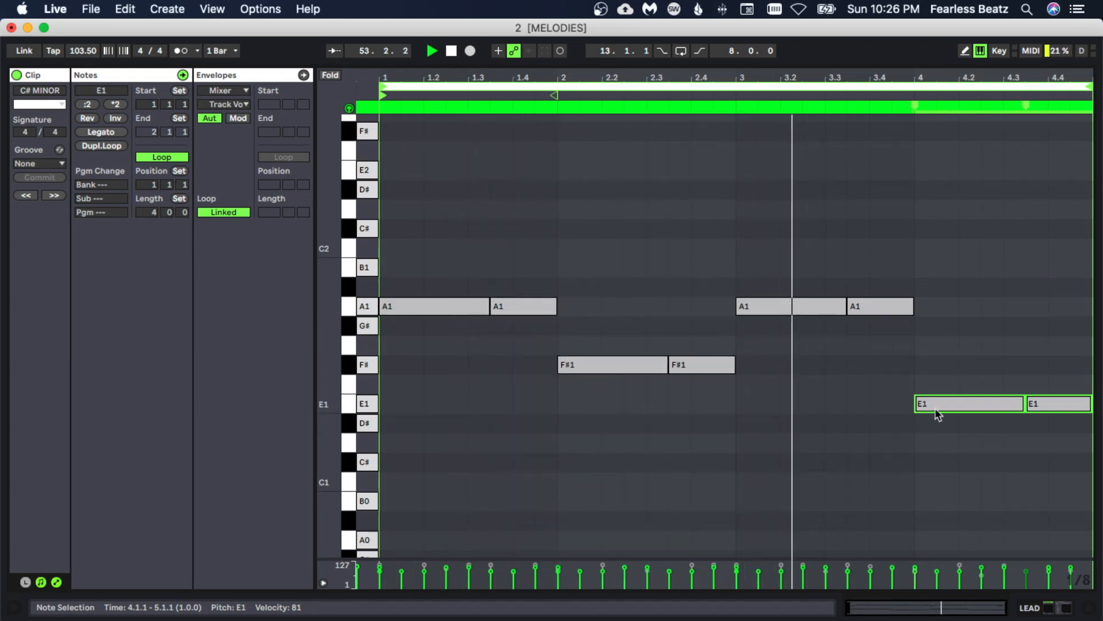
{"action": "left_click_drag", "start_coordinate": [936, 406], "coordinate": [940, 329]}
{"action": "left_click", "coordinate": [790, 426]}
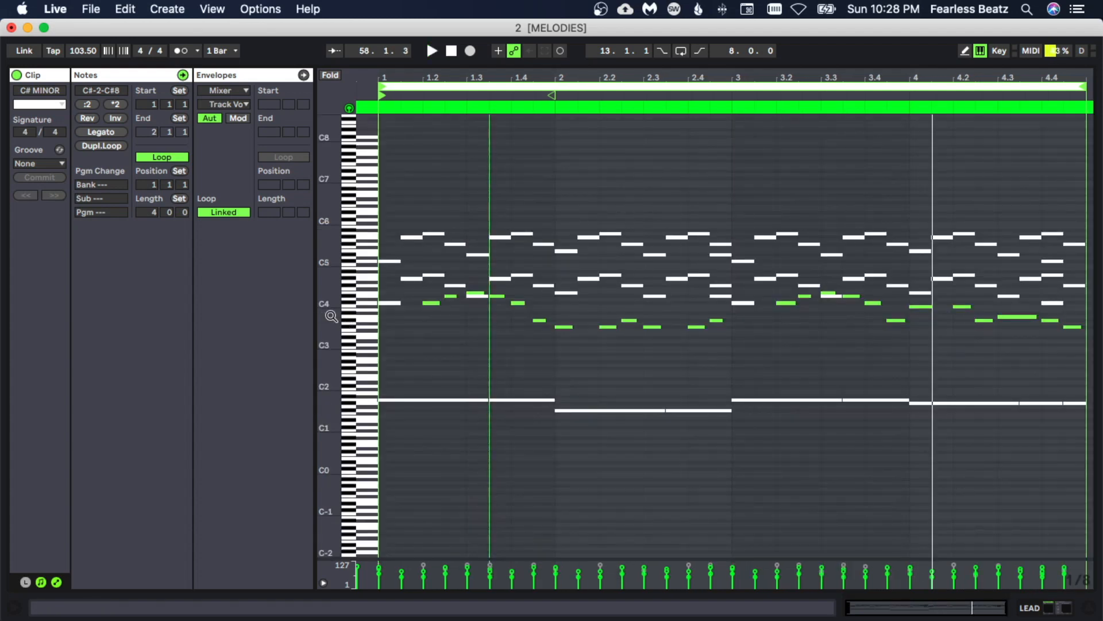
Delete the deactivated melody notes between C#4 and F#3 in bars 1 and 2
{"action": "left_click_drag", "start_coordinate": [332, 316], "coordinate": [347, 293]}
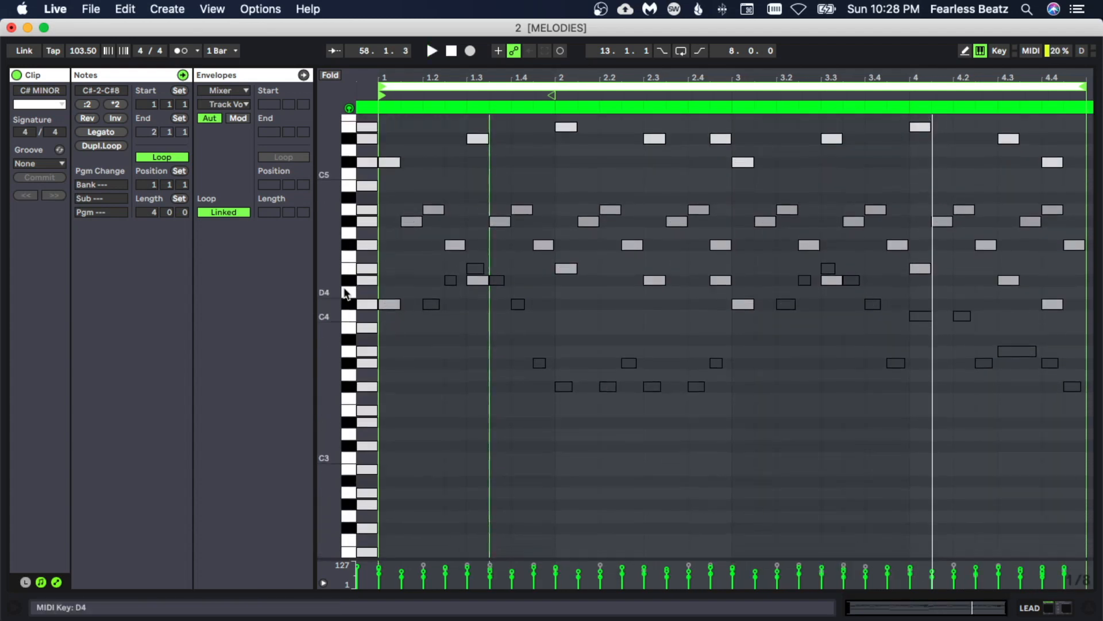
{"action": "left_click_drag", "start_coordinate": [411, 261], "coordinate": [452, 300]}
{"action": "key", "text": "Delete"}
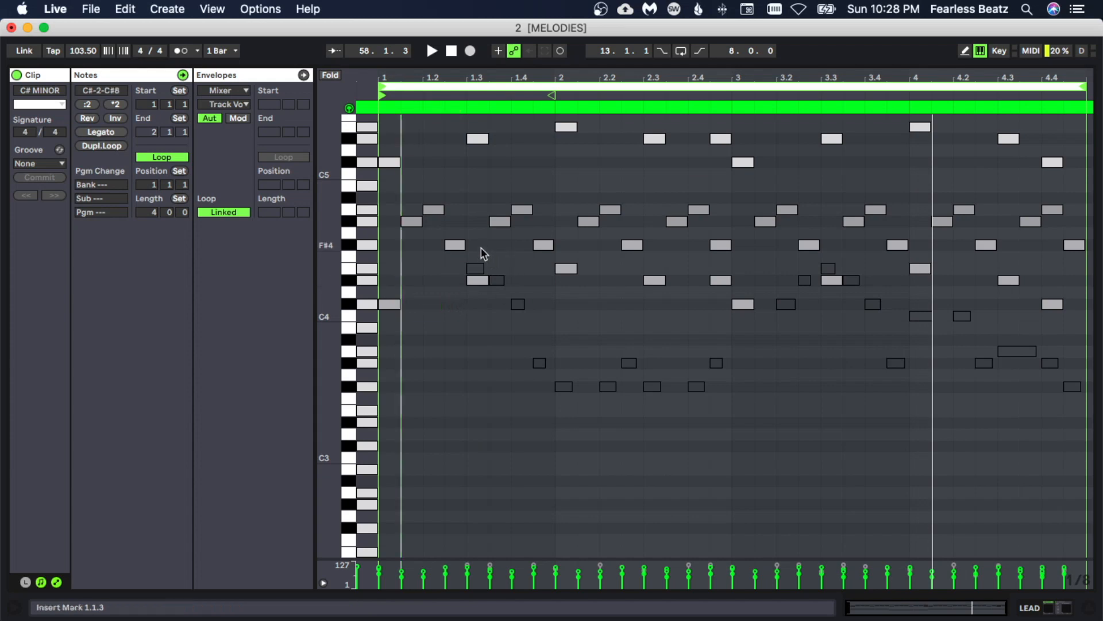
{"action": "left_click", "coordinate": [482, 256]}
{"action": "left_click", "coordinate": [481, 267]}
{"action": "key", "text": "Delete"}
{"action": "left_click_drag", "start_coordinate": [503, 263], "coordinate": [865, 467]}
{"action": "key", "text": "Delete"}
{"action": "key", "text": "Delete"}
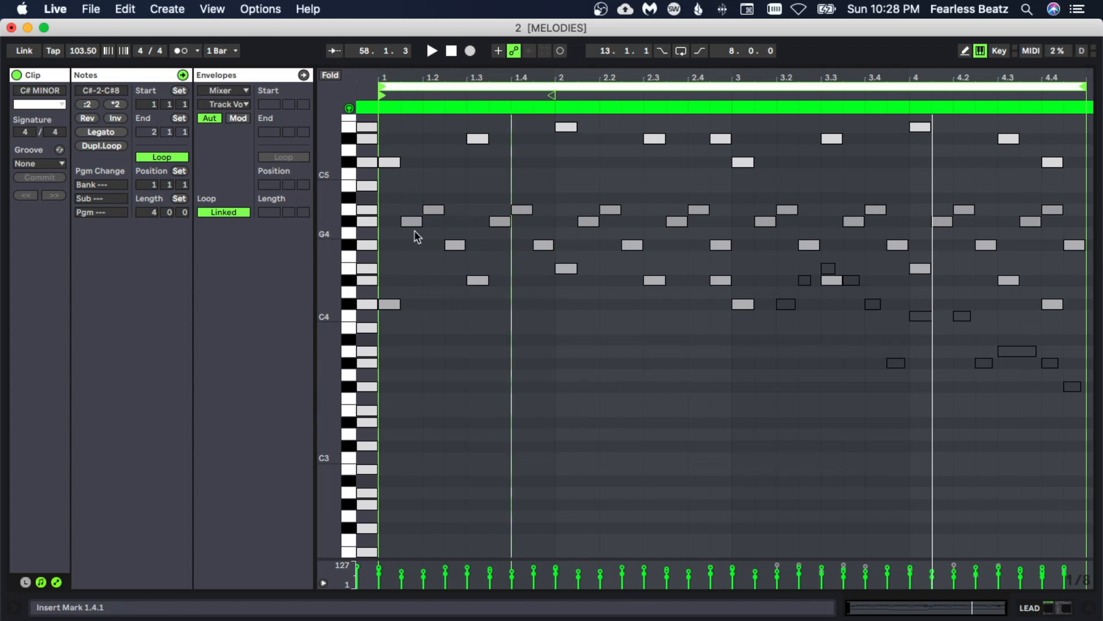
Delete the deactivated melody notes in bars 3 and 4, except the final F#3
{"action": "scroll", "coordinate": [505, 224], "scroll_direction": "up", "scroll_amount": 2}
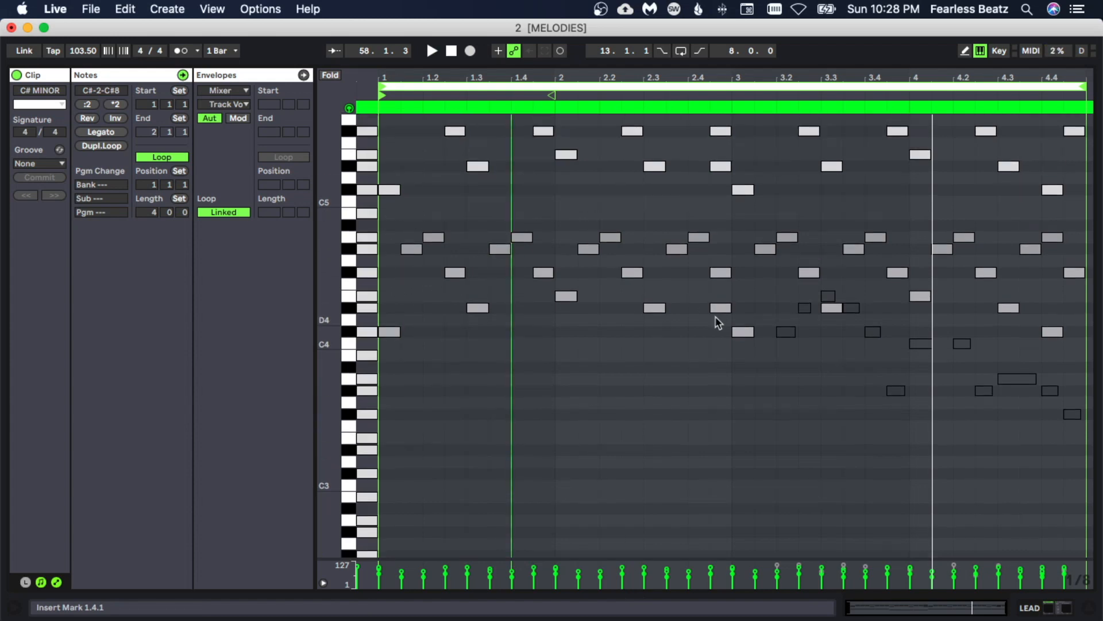
{"action": "scroll", "coordinate": [715, 316], "scroll_direction": "down", "scroll_amount": 1}
{"action": "left_click_drag", "start_coordinate": [776, 356], "coordinate": [903, 392]}
{"action": "key", "text": "Delete"}
{"action": "key", "text": "Delete"}
{"action": "left_click", "coordinate": [874, 317]}
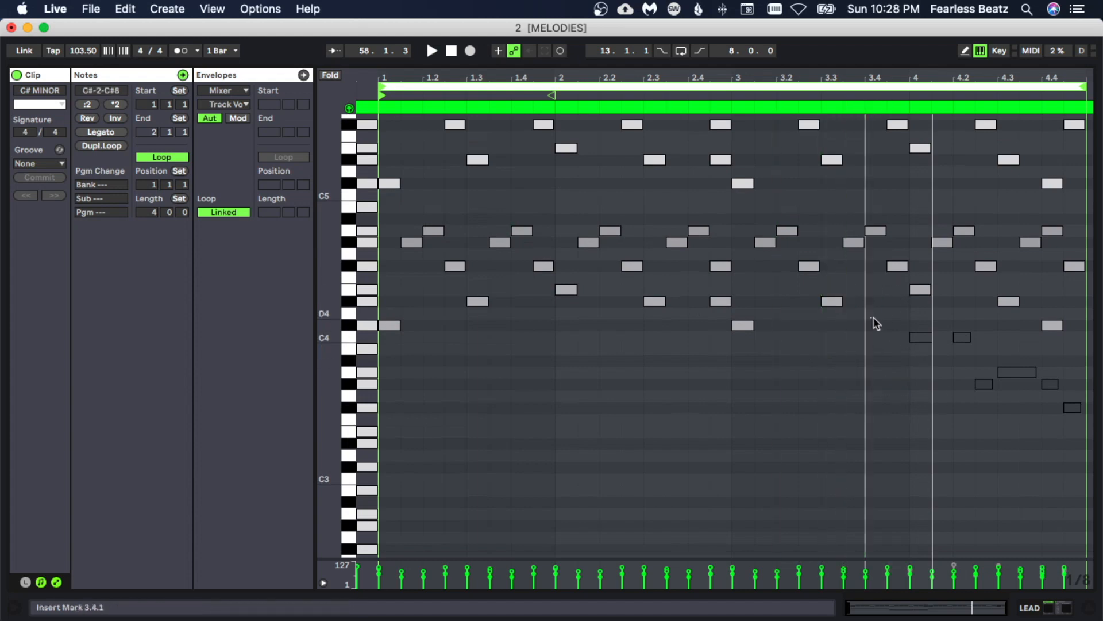
{"action": "left_click_drag", "start_coordinate": [874, 317], "coordinate": [998, 423]}
{"action": "key", "text": "Delete"}
{"action": "left_click_drag", "start_coordinate": [978, 345], "coordinate": [1073, 398]}
{"action": "key", "text": "Delete"}
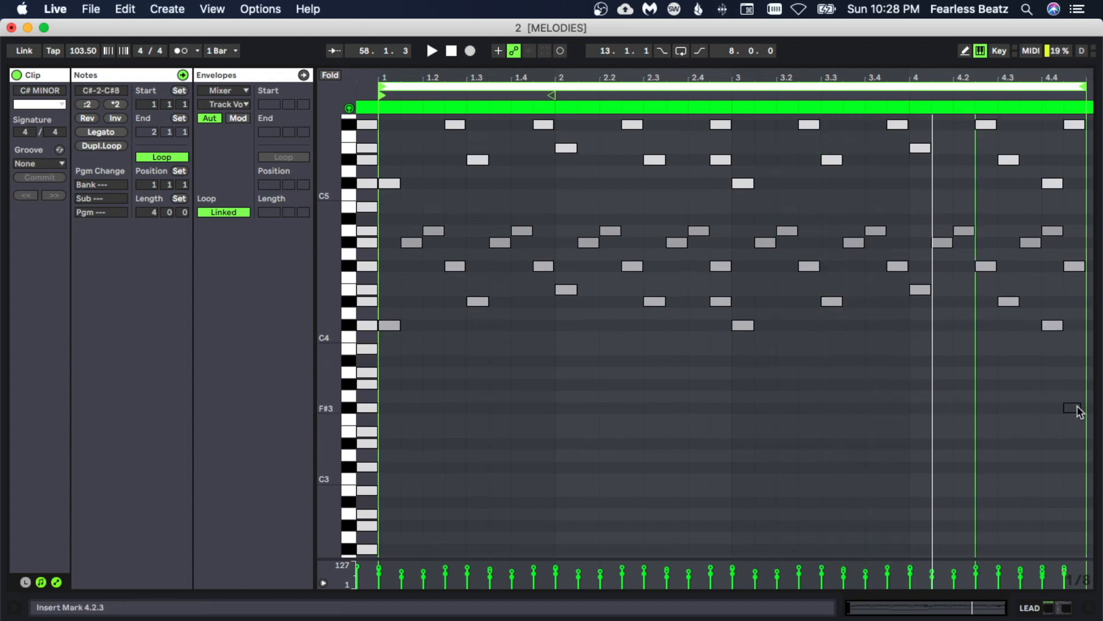
Select all notes in the clip, shift them slightly late off the grid and play back the result
{"action": "left_click_drag", "start_coordinate": [320, 316], "coordinate": [276, 316]}
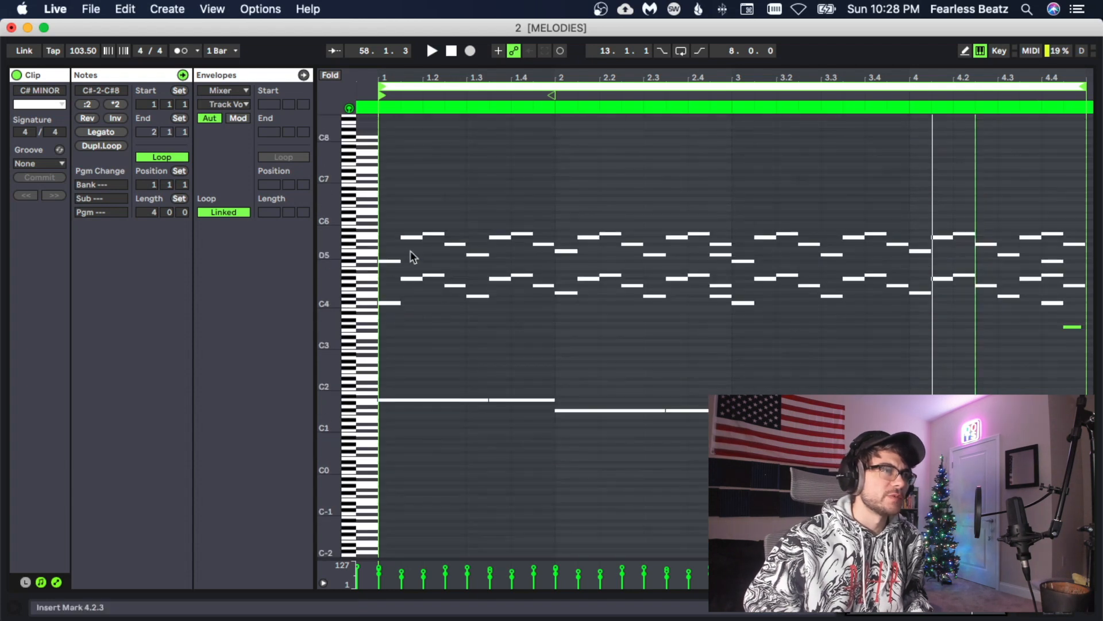
{"action": "left_click_drag", "start_coordinate": [390, 217], "coordinate": [1089, 473]}
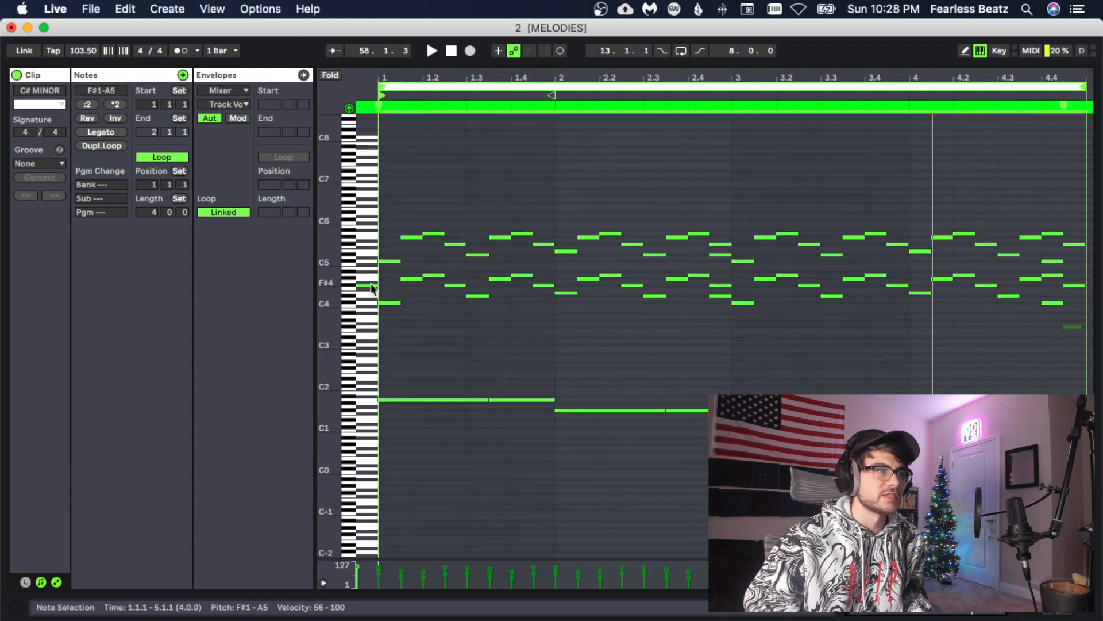
{"action": "left_click_drag", "start_coordinate": [329, 282], "coordinate": [373, 282]}
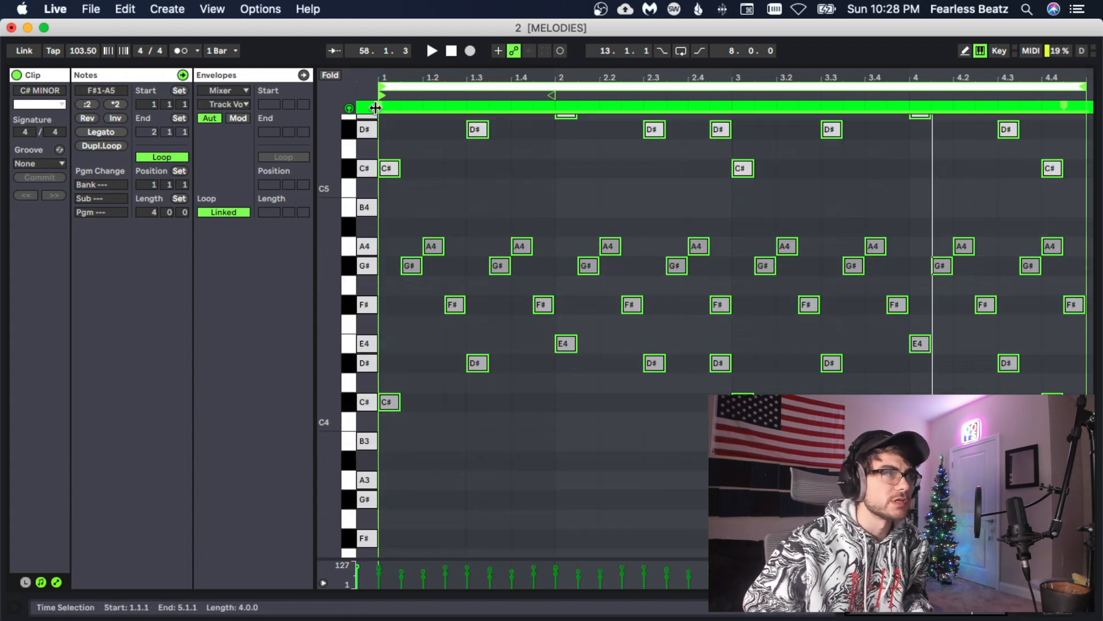
{"action": "left_click_drag", "start_coordinate": [375, 107], "coordinate": [413, 402]}
{"action": "key", "text": "space"}
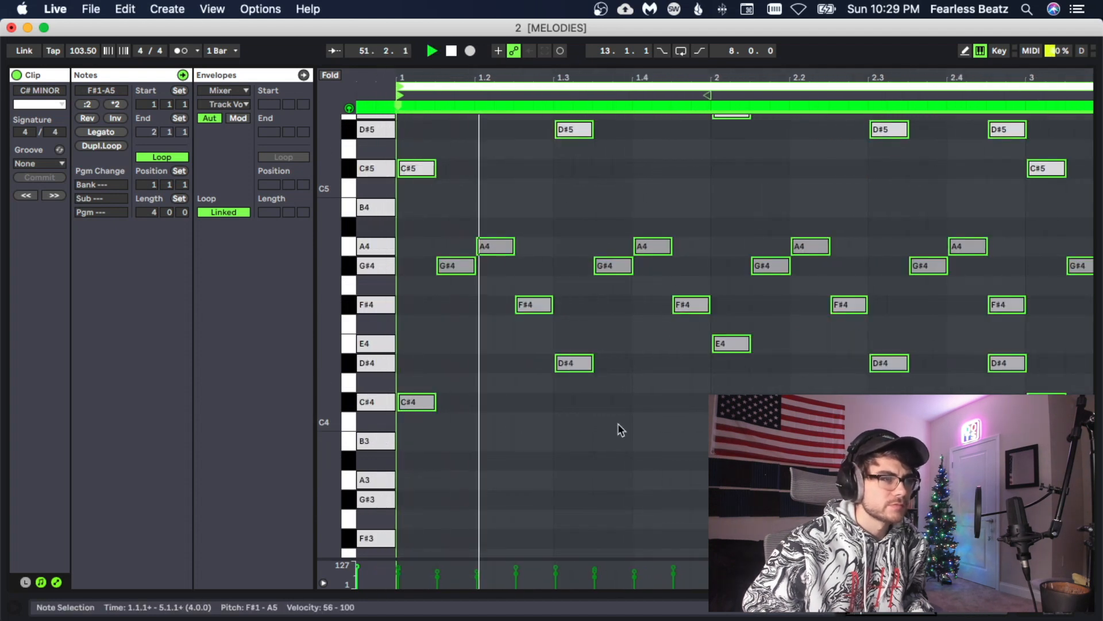
Add the Velocity MIDI effect ahead of Omnisphere on the LEAD track and set its Random amount to 14
{"action": "key", "text": "Tab"}
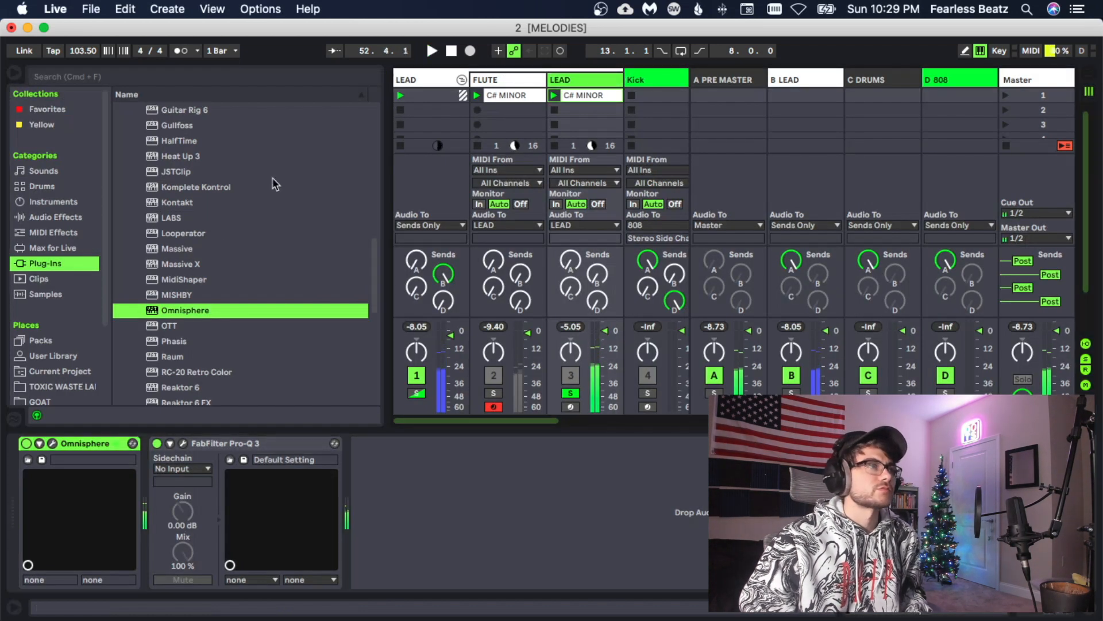
{"action": "scroll", "coordinate": [219, 239], "scroll_direction": "up", "scroll_amount": 10}
{"action": "left_click", "coordinate": [62, 231]}
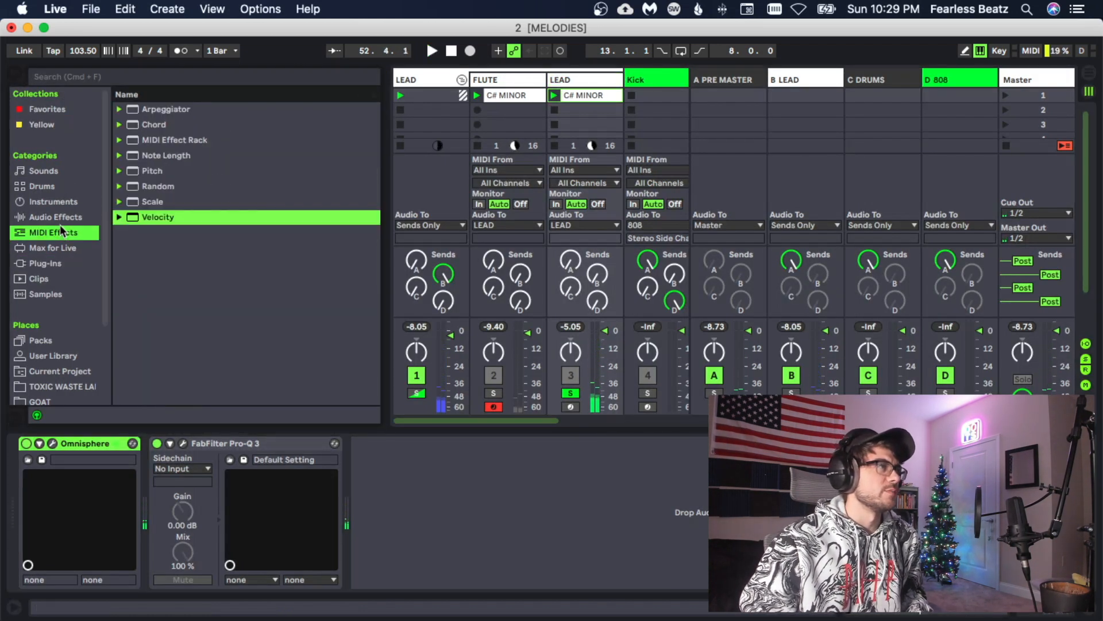
{"action": "double_click", "coordinate": [136, 217]}
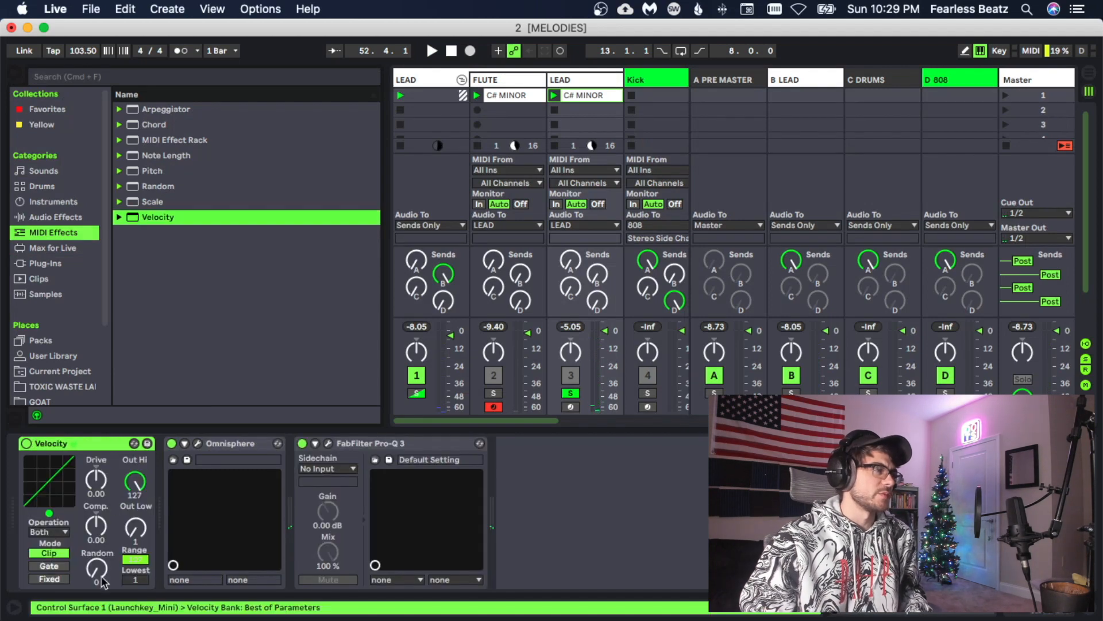
{"action": "left_click_drag", "start_coordinate": [101, 576], "coordinate": [101, 572]}
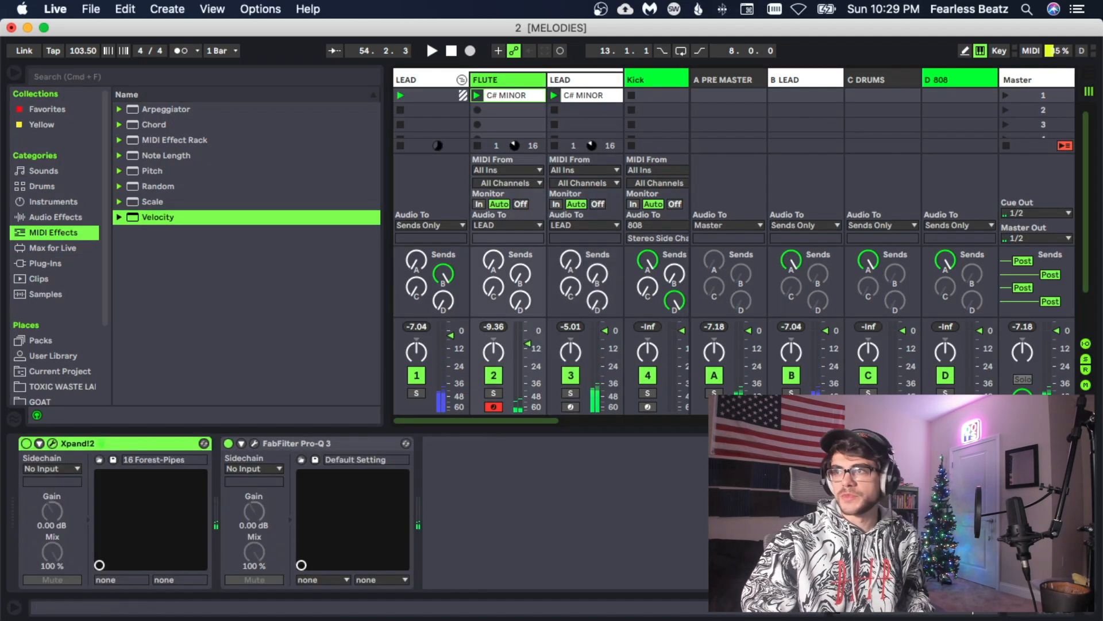
Review the octave-doubled notes in the FLUTE clip, deselect them and return to the track's device chain
{"action": "left_click_drag", "start_coordinate": [0, 54], "coordinate": [278, 54]}
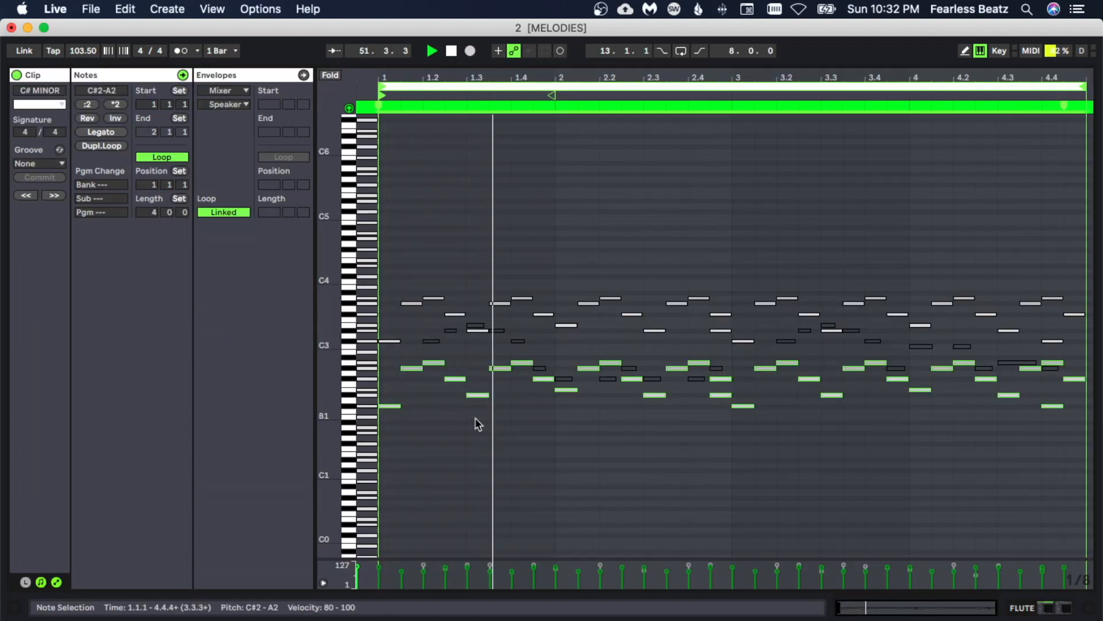
{"action": "left_click", "coordinate": [544, 448]}
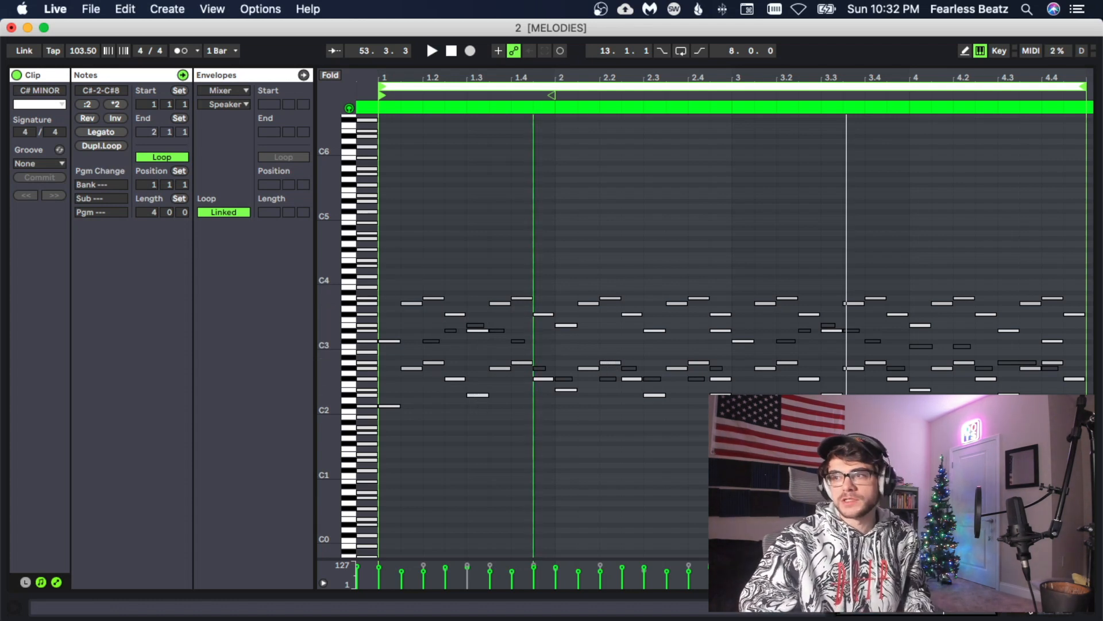
{"action": "left_click", "coordinate": [1031, 611]}
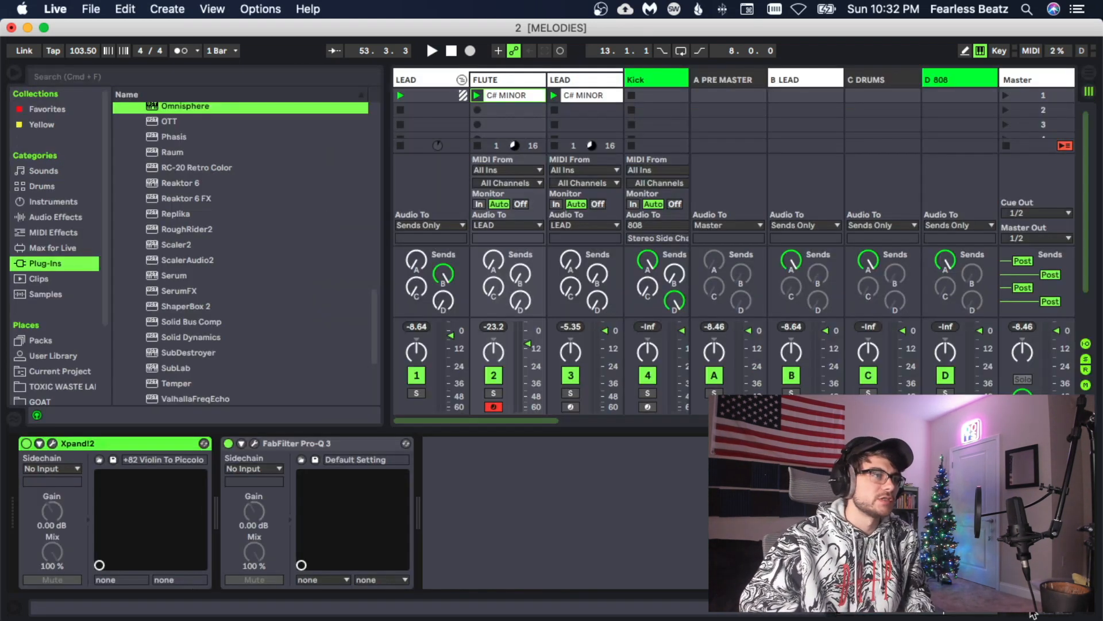
Examine the LEAD clip's notes and its Velocity effect settings, and play back the session
{"action": "double_click", "coordinate": [571, 96]}
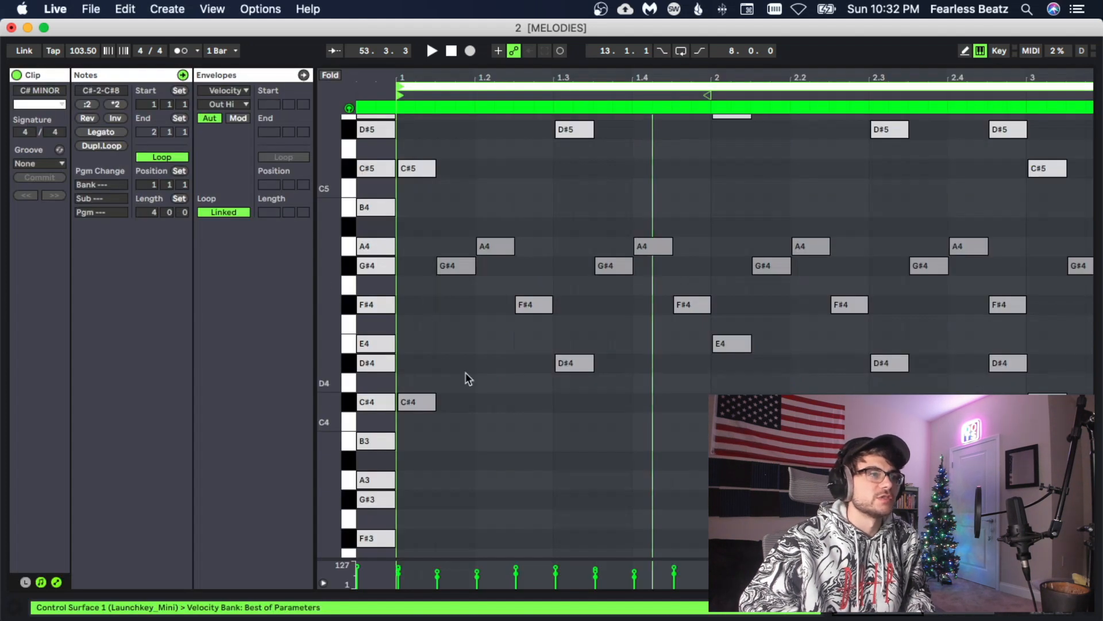
{"action": "scroll", "coordinate": [469, 378], "scroll_direction": "up", "scroll_amount": 5}
{"action": "key", "text": "shift+Tab"}
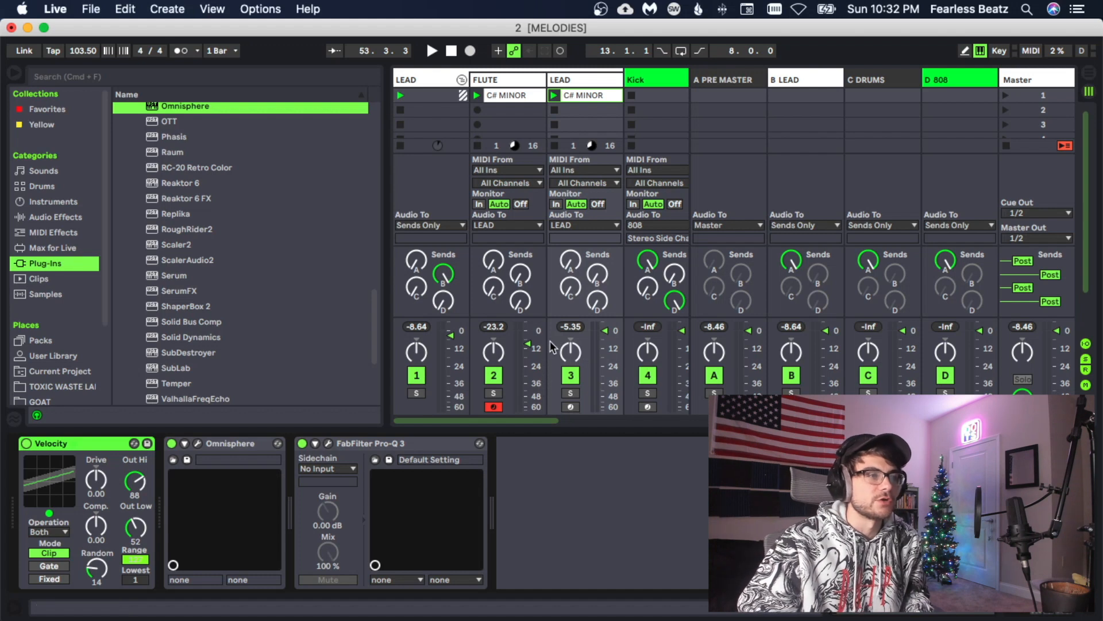
{"action": "key", "text": "space"}
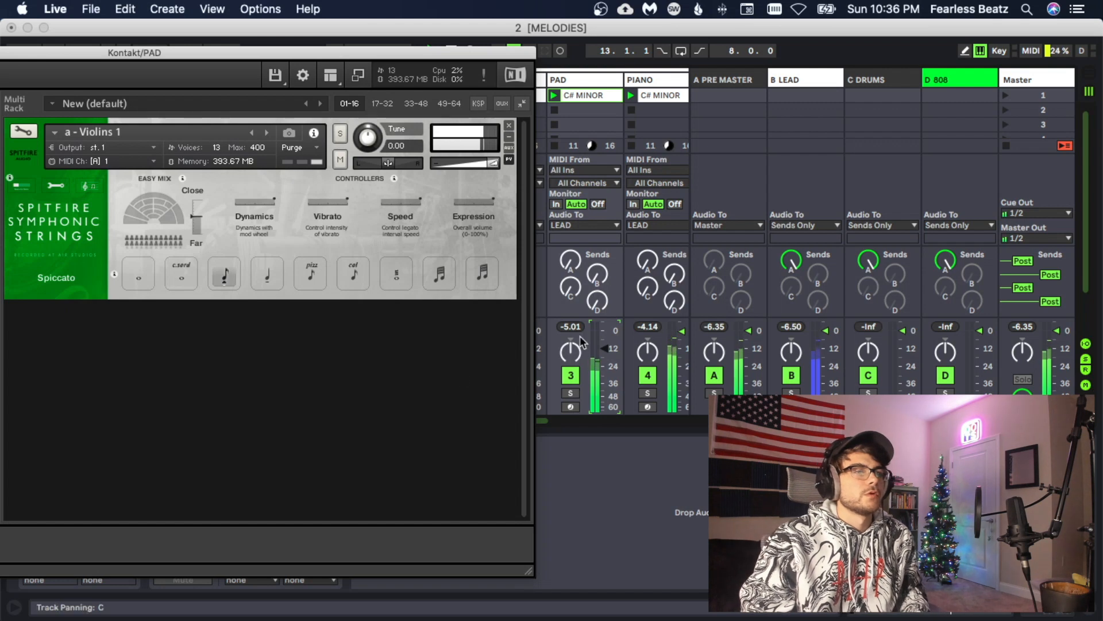
Examine the Violins 1 instrument in the PAD track's Kontakt window and its articulations, then close the window
{"action": "left_click", "coordinate": [590, 80]}
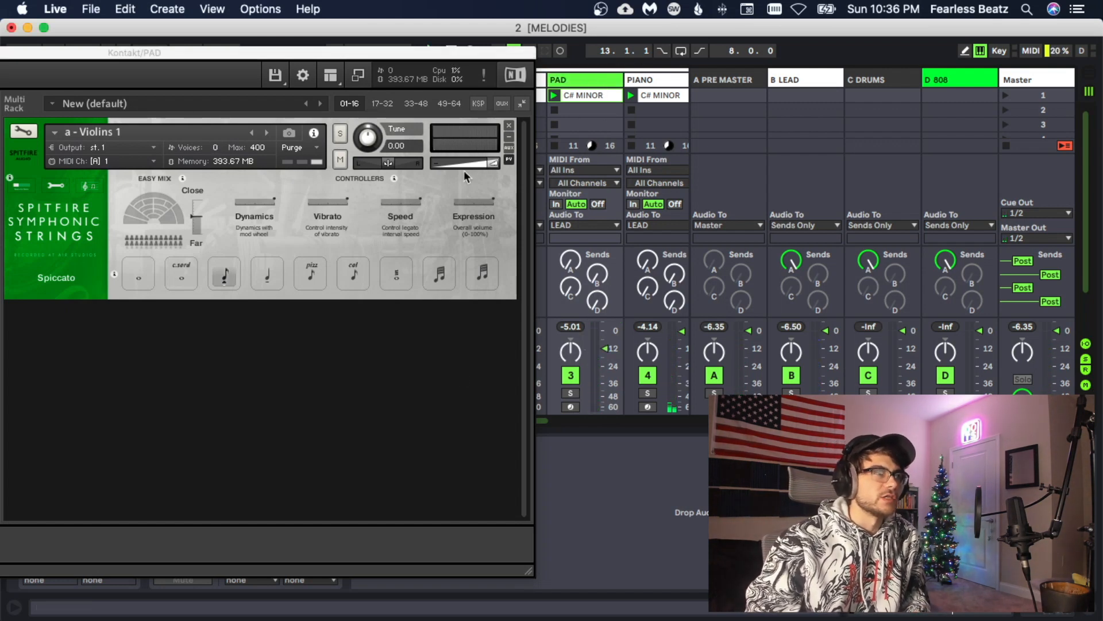
{"action": "left_click_drag", "start_coordinate": [275, 49], "coordinate": [423, 48]}
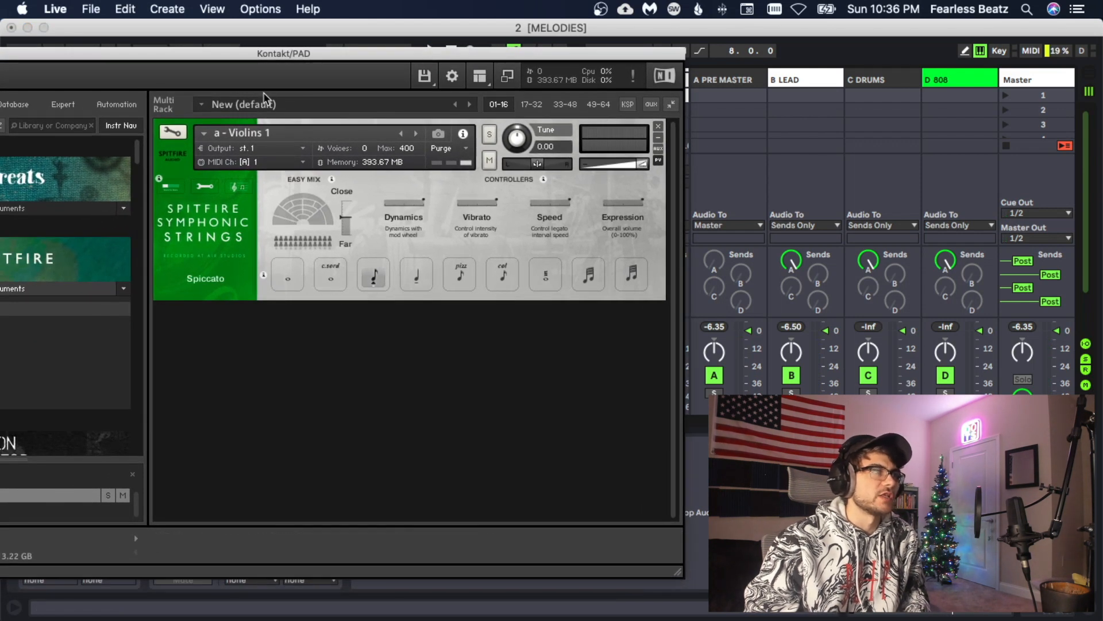
{"action": "left_click_drag", "start_coordinate": [274, 59], "coordinate": [387, 48]}
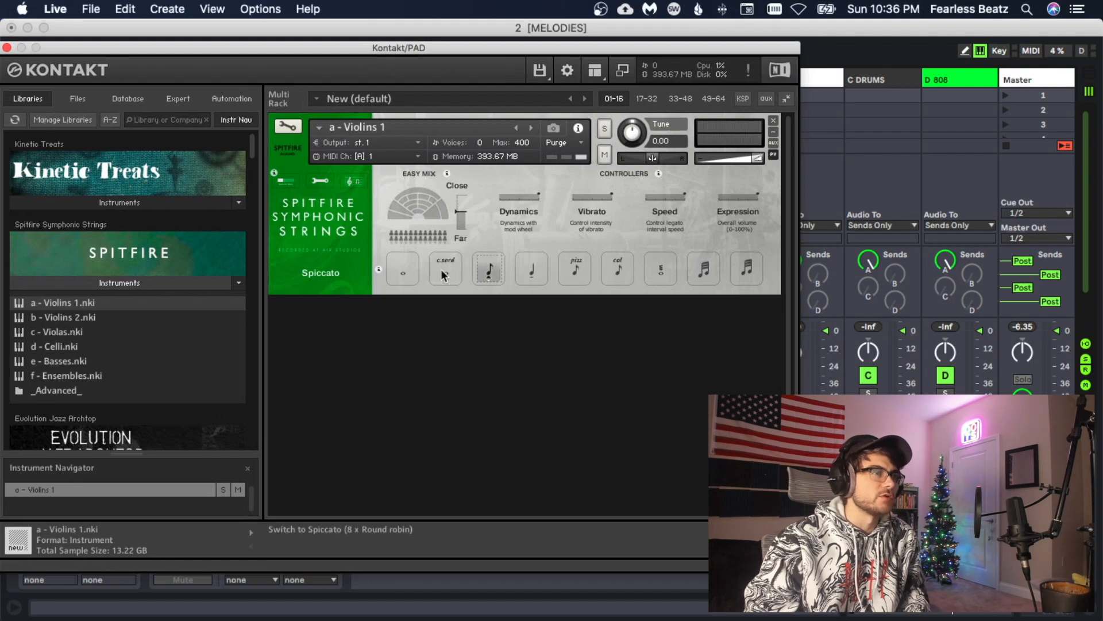
{"action": "left_click", "coordinate": [7, 48]}
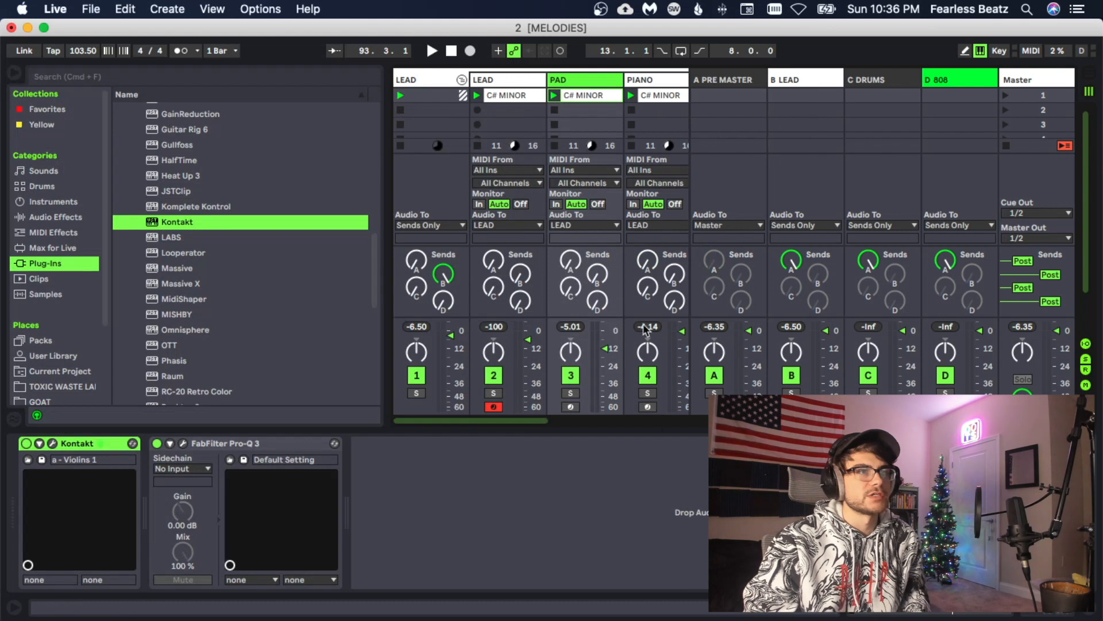
Raise the PAD track's volume to about -8.6 dB during playback and rename the track VIOLIN
{"action": "key", "text": "space"}
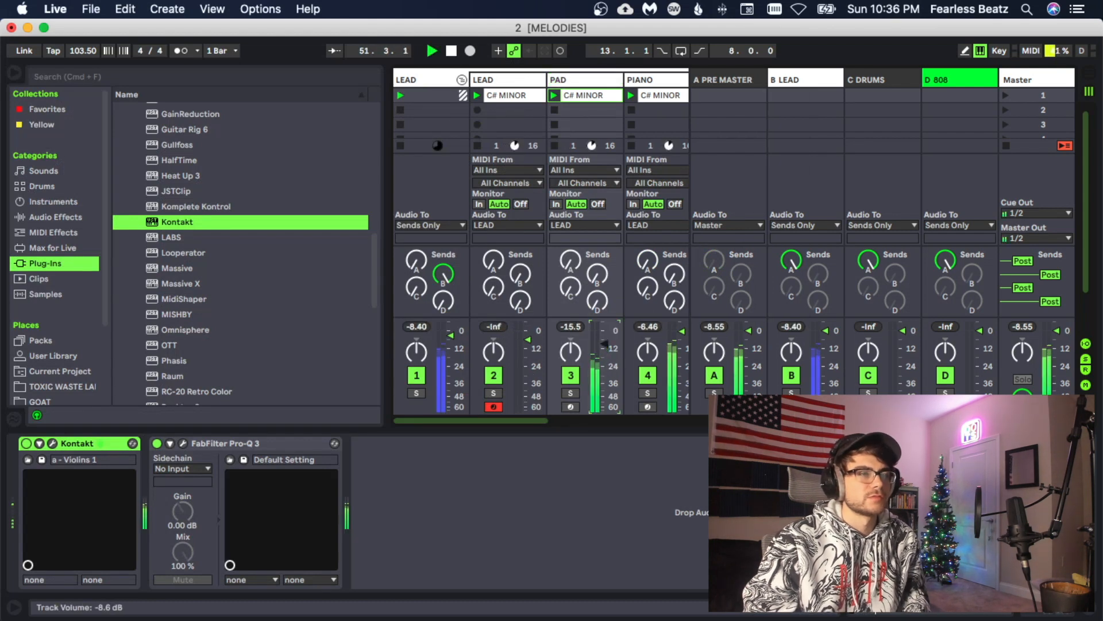
{"action": "left_click", "coordinate": [586, 82]}
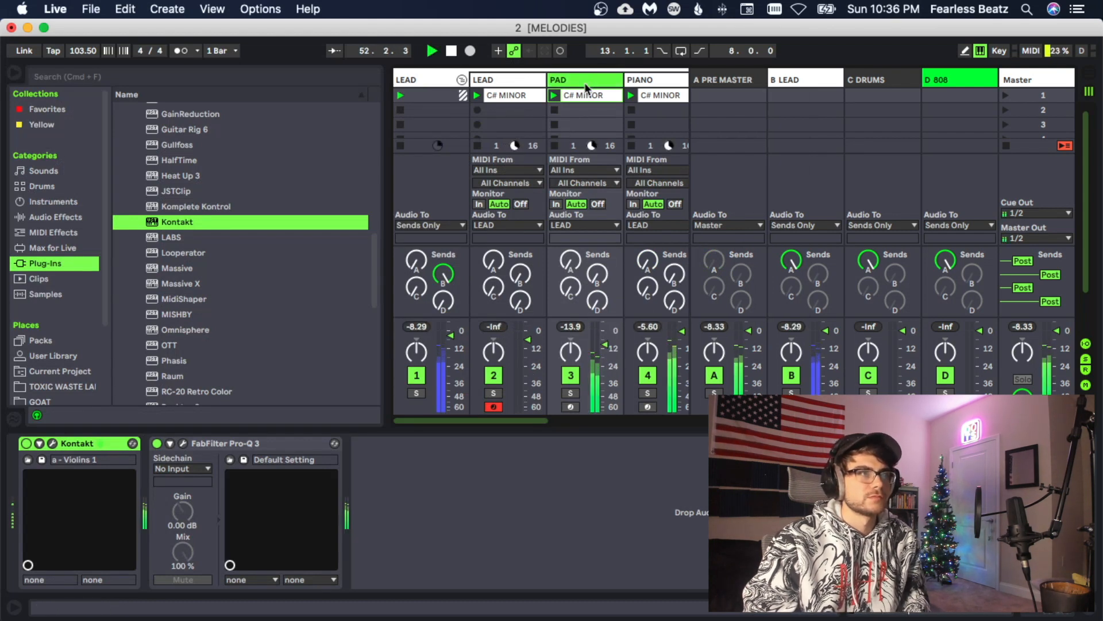
{"action": "type", "text": "VIOLIN"}
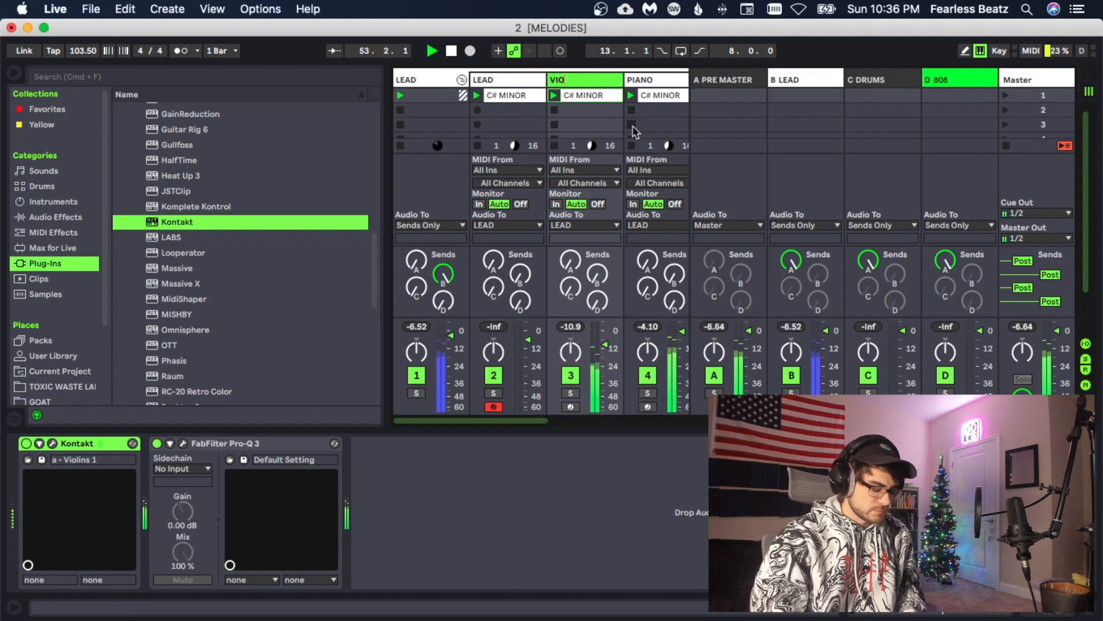
{"action": "key", "text": "Return"}
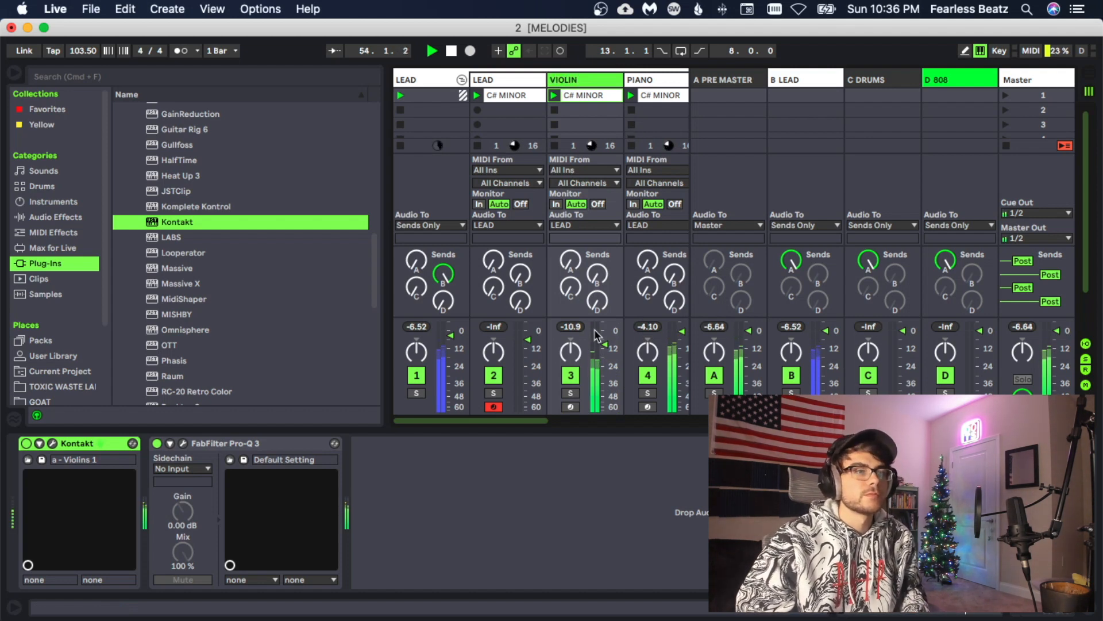
{"action": "left_click", "coordinate": [604, 344]}
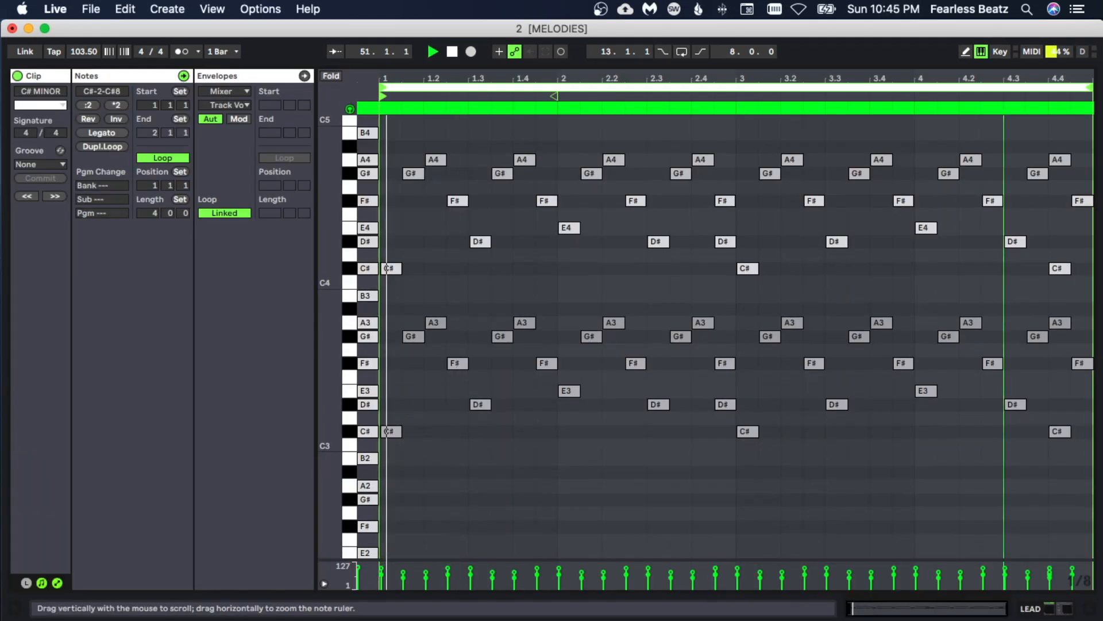
Select all notes of both octaves in the LEAD clip and deactivate them
{"action": "left_click_drag", "start_coordinate": [387, 155], "coordinate": [1089, 420]}
{"action": "right_click", "coordinate": [753, 343]}
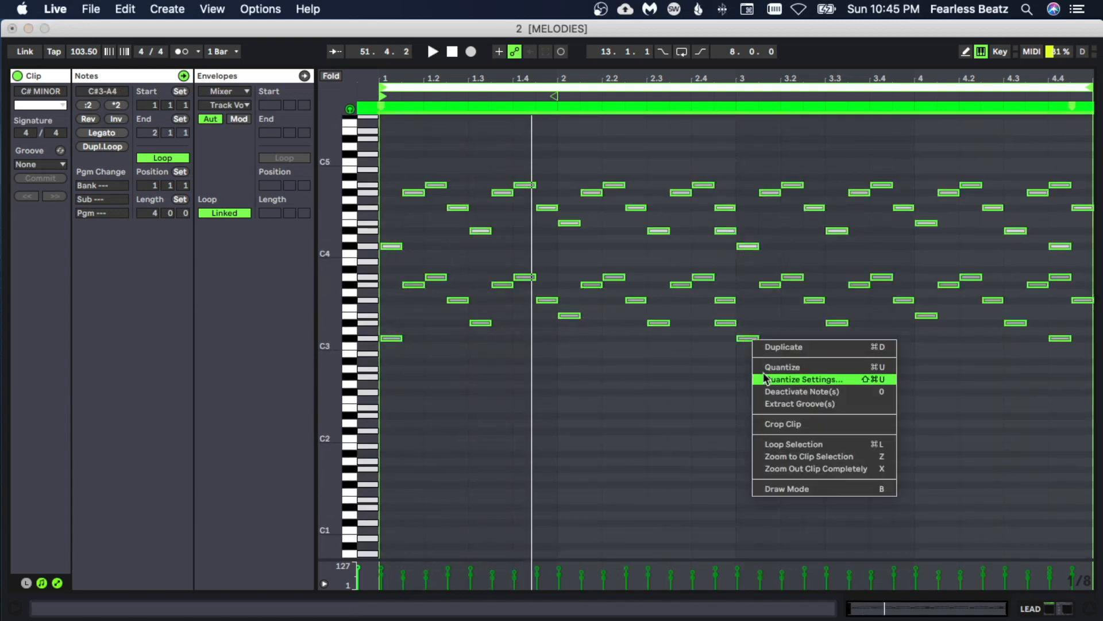
{"action": "left_click", "coordinate": [777, 391]}
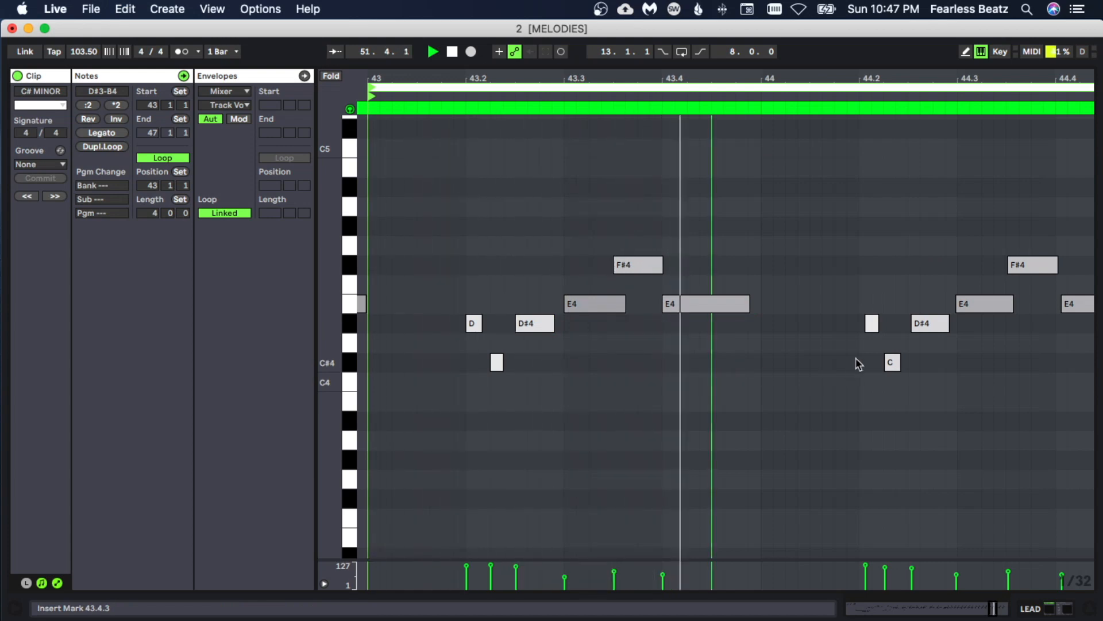
Play back the recorded LEAD phrase, then move its selected notes in bars 43 to 46 up an octave
{"action": "left_click", "coordinate": [580, 343]}
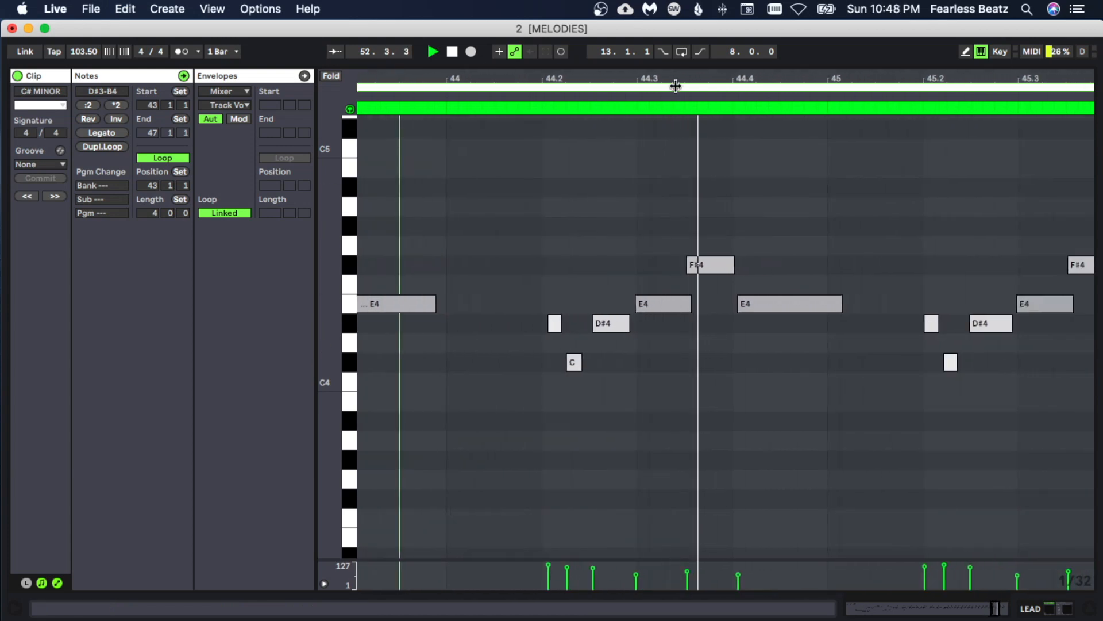
{"action": "key", "text": "space"}
{"action": "left_click", "coordinate": [550, 323]}
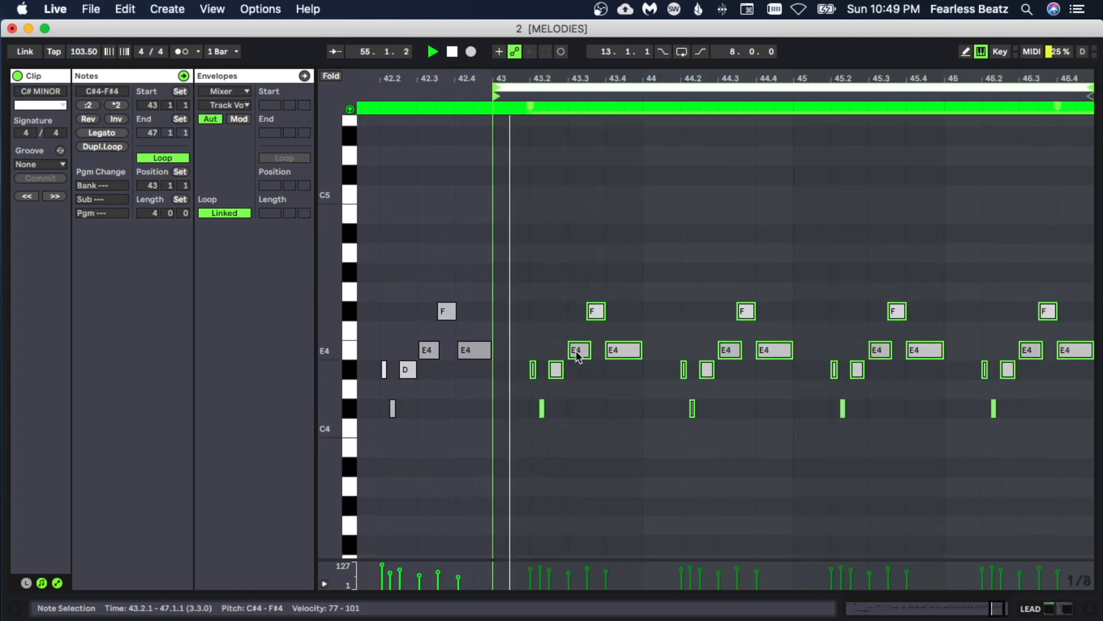
{"action": "left_click_drag", "start_coordinate": [576, 355], "coordinate": [581, 198]}
{"action": "scroll", "coordinate": [606, 353], "scroll_direction": "down", "scroll_amount": 2}
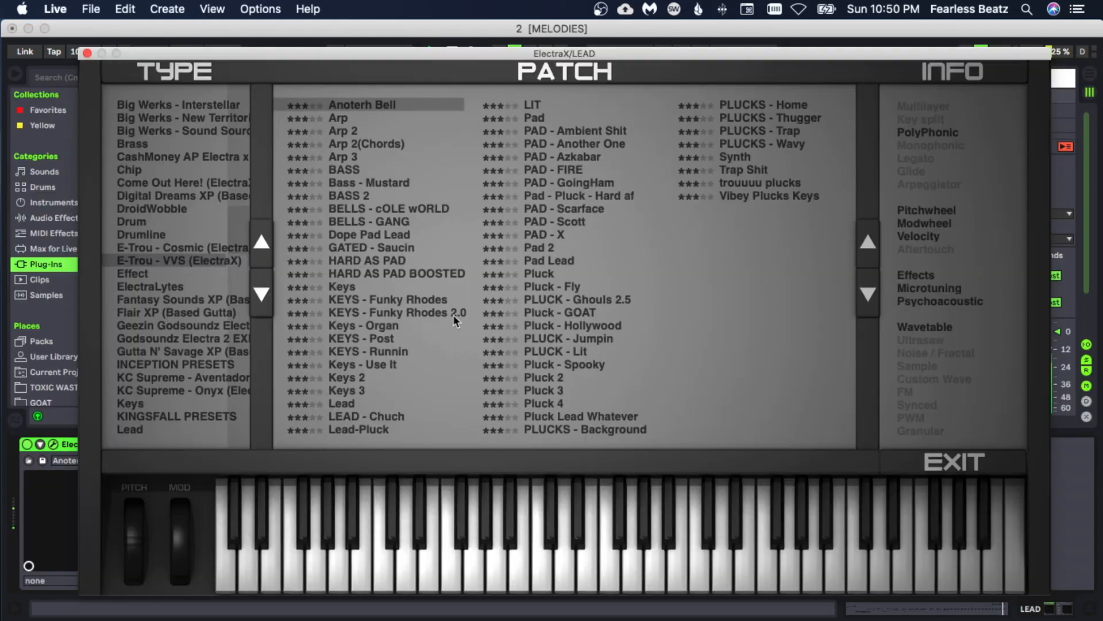
Load the ElectraX patch KEYS - Runnin on the LEAD track and lower the track's volume to -17.0 dB
{"action": "left_click", "coordinate": [405, 352]}
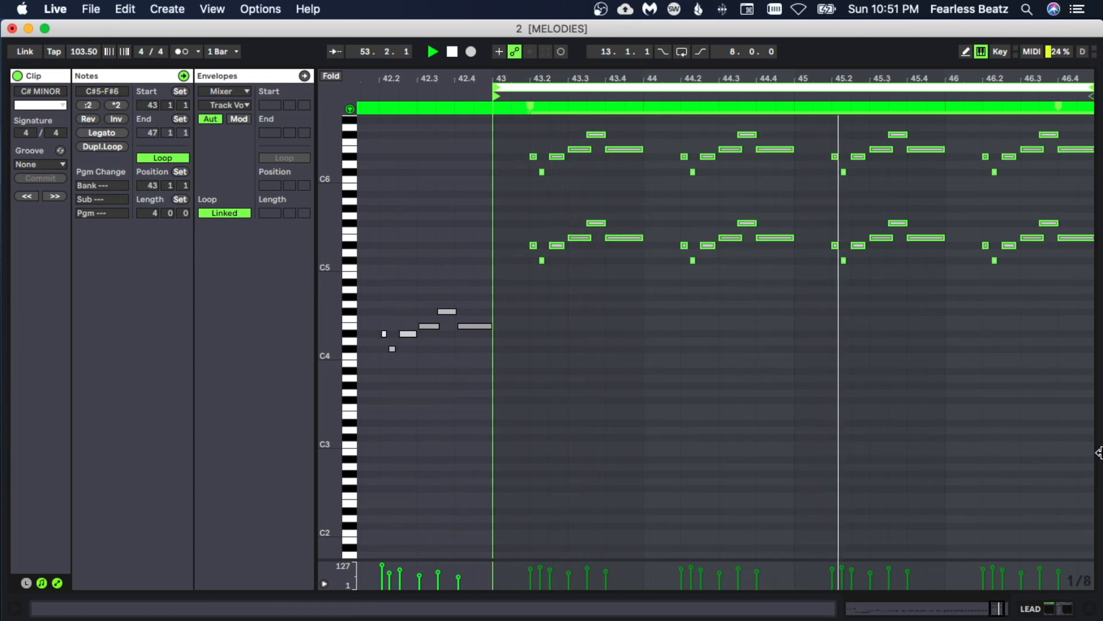
{"action": "left_click", "coordinate": [1049, 608]}
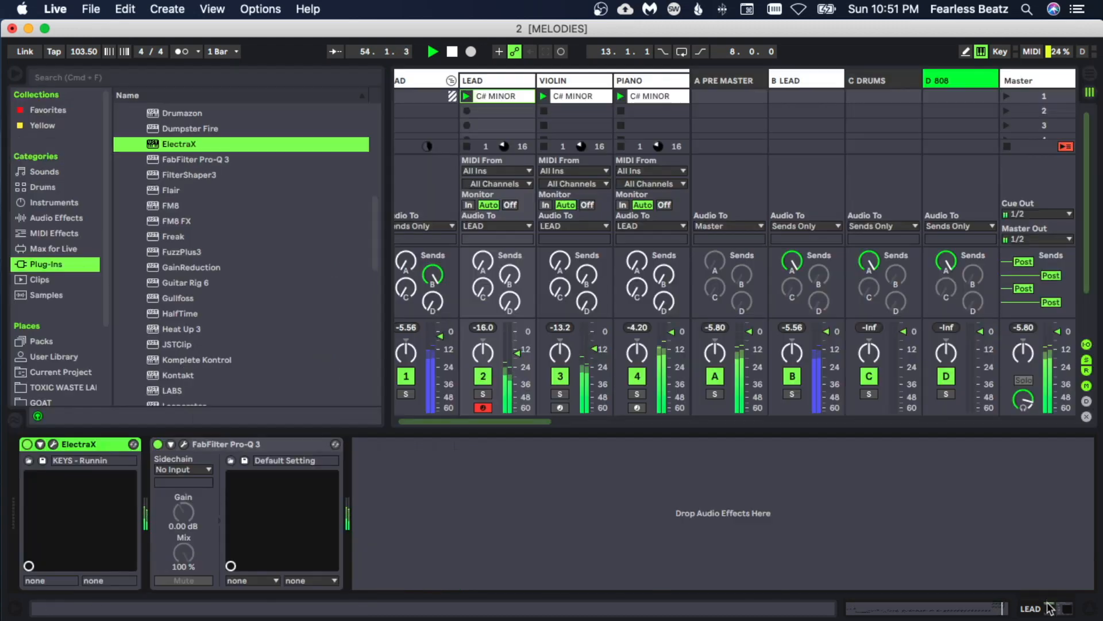
{"action": "left_click_drag", "start_coordinate": [517, 352], "coordinate": [517, 357]}
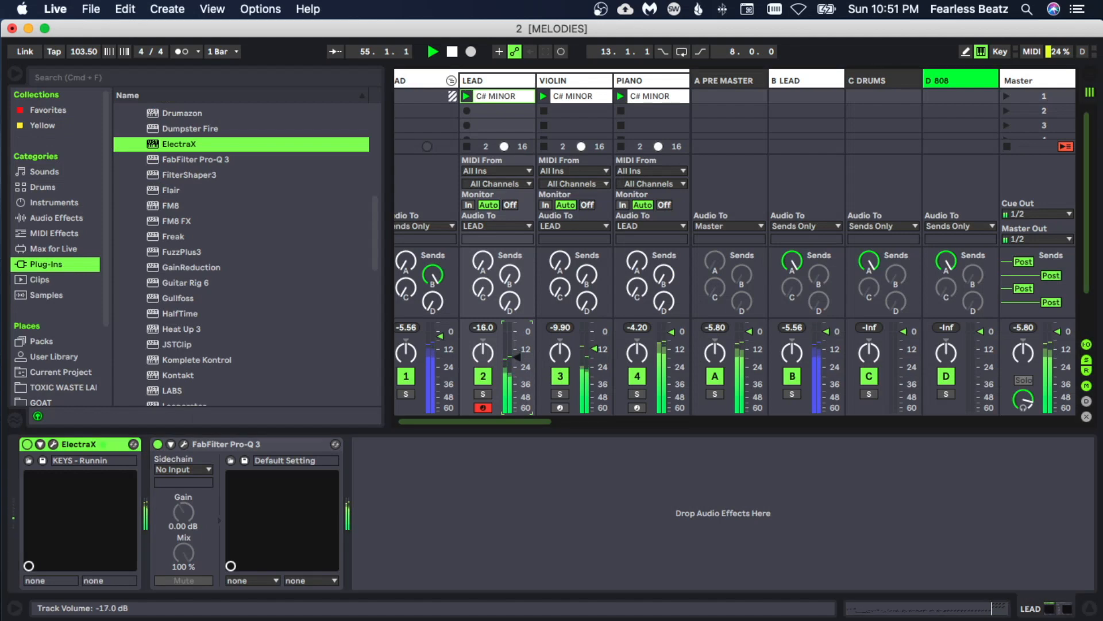